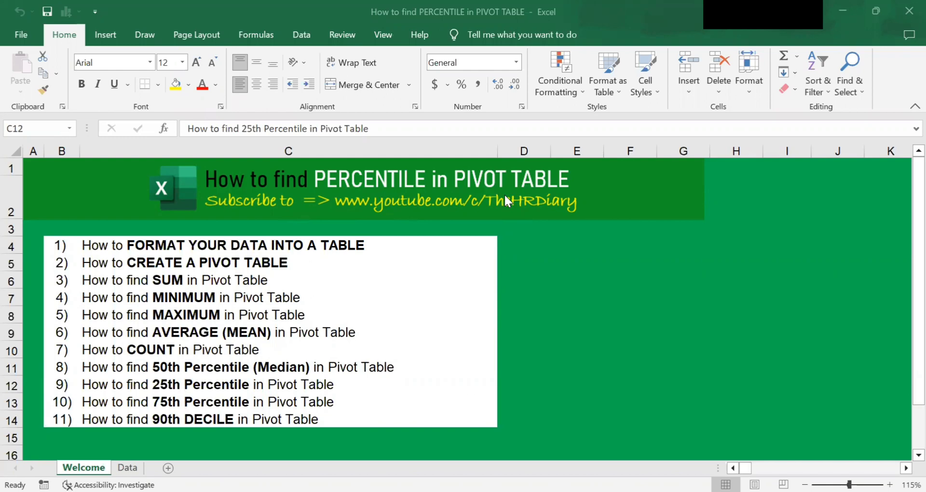
# - Review the eleven topics listed on the Welcome sheet, from formatting data into a table to finding the 90th decile
pyautogui.click(70, 248)
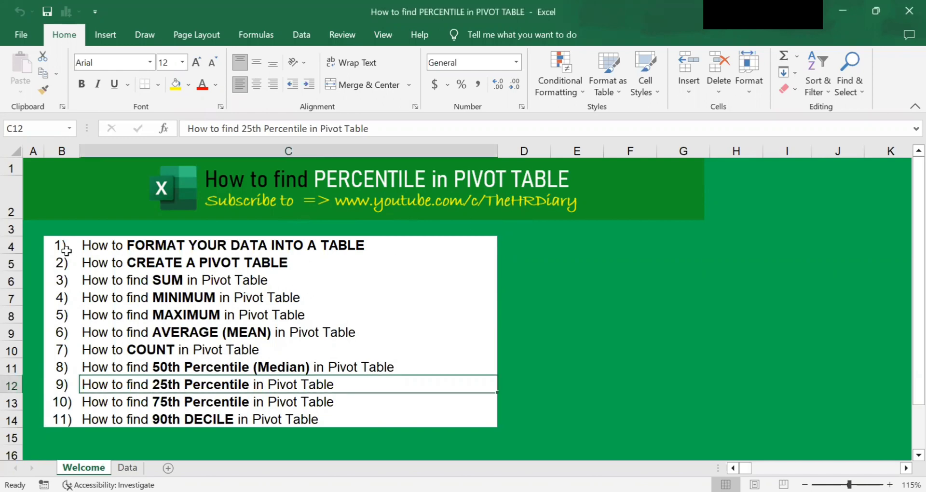
pyautogui.moveTo(73, 259); pyautogui.dragTo(256, 420)
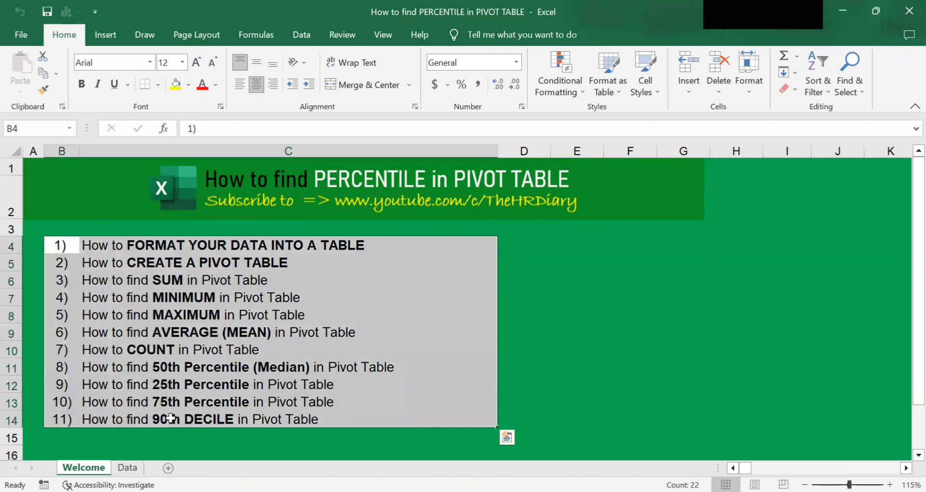
pyautogui.click(268, 267)
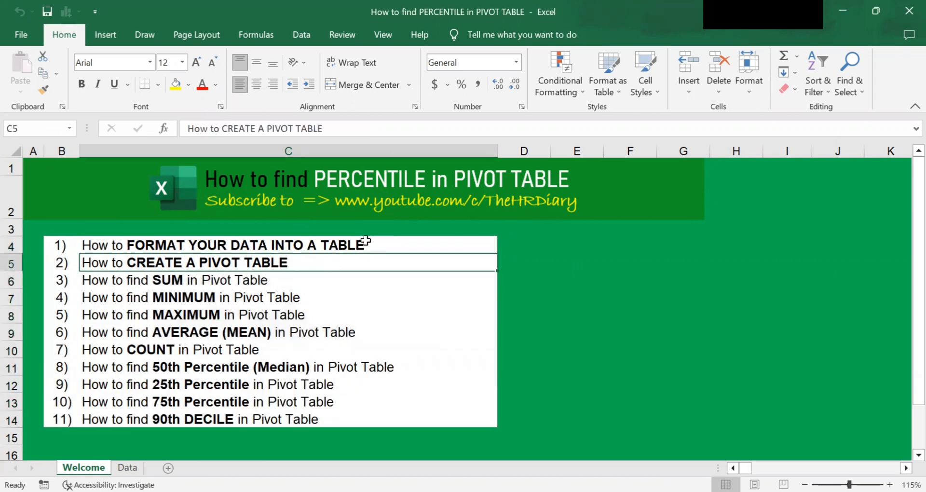
pyautogui.click(230, 243)
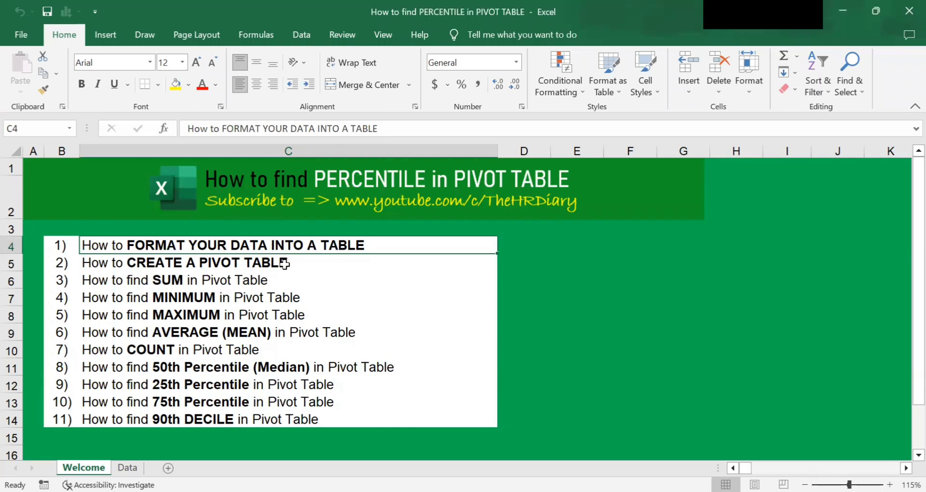
pyautogui.click(179, 282)
pyautogui.click(175, 297)
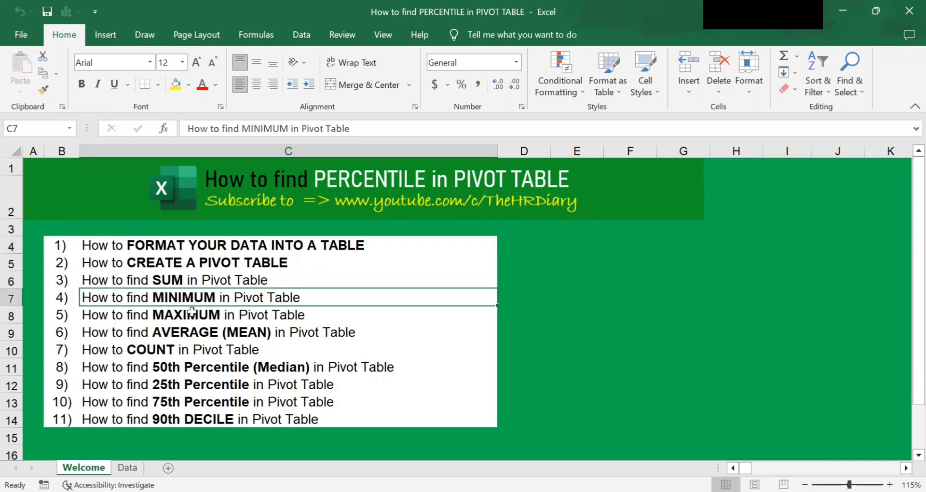
pyautogui.click(191, 312)
pyautogui.click(193, 331)
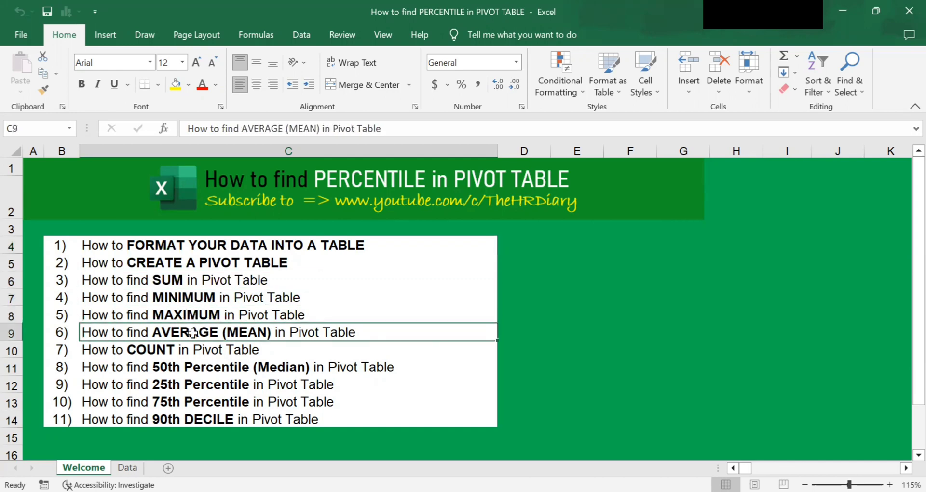
pyautogui.press('Down')
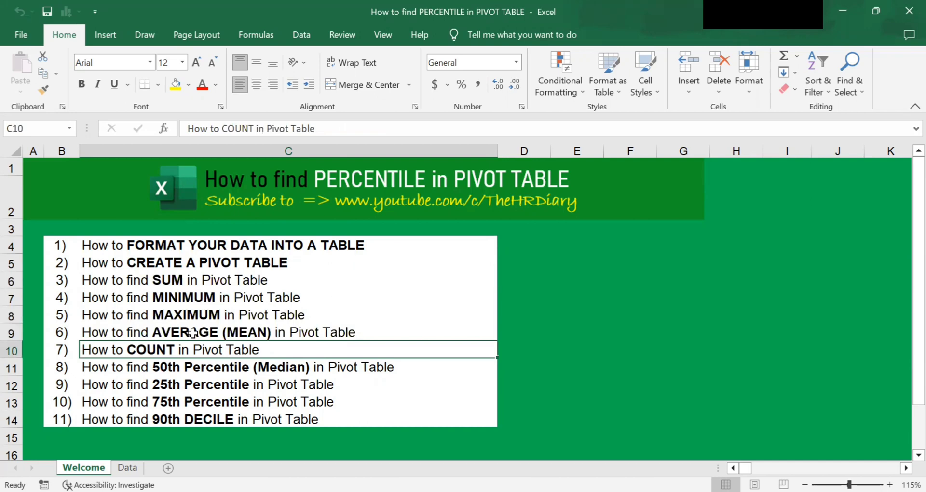
pyautogui.press('Down')
pyautogui.moveTo(144, 367); pyautogui.dragTo(127, 417)
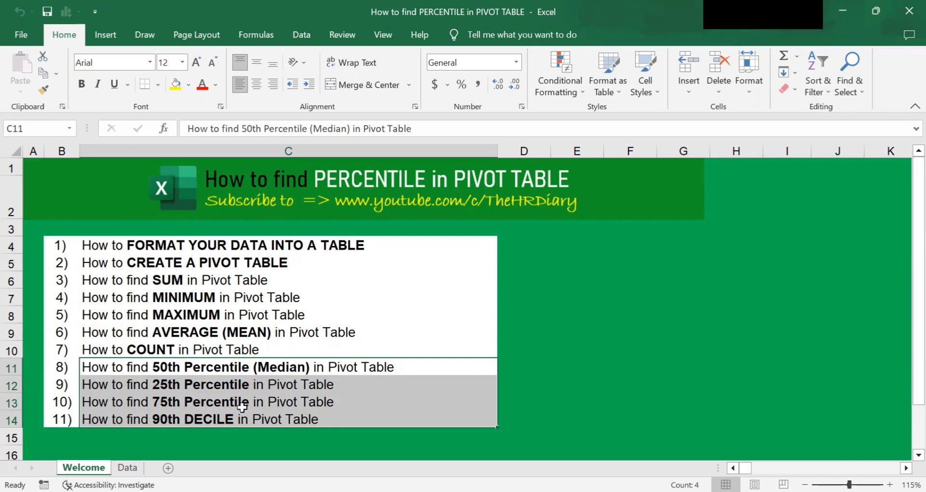
pyautogui.click(263, 400)
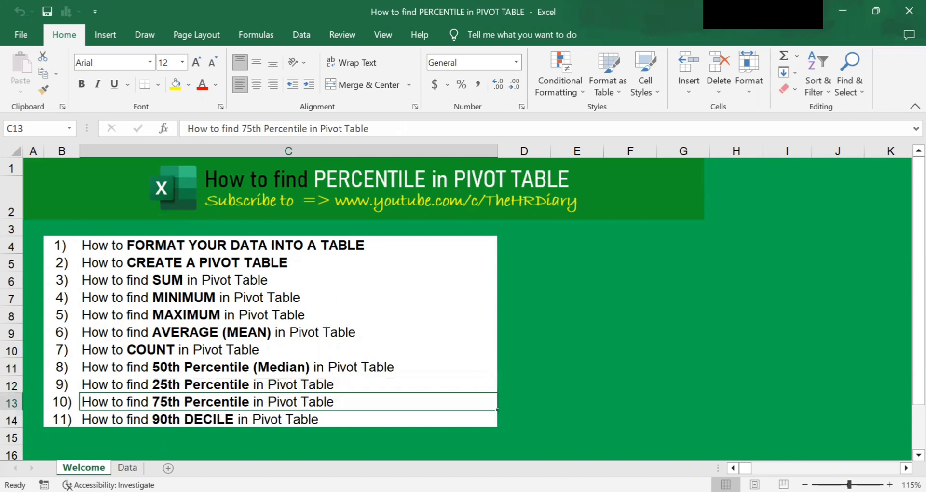
# - Convert the name, job level and salary range B5:D16 on the Data sheet into a table with headers
pyautogui.click(127, 467)
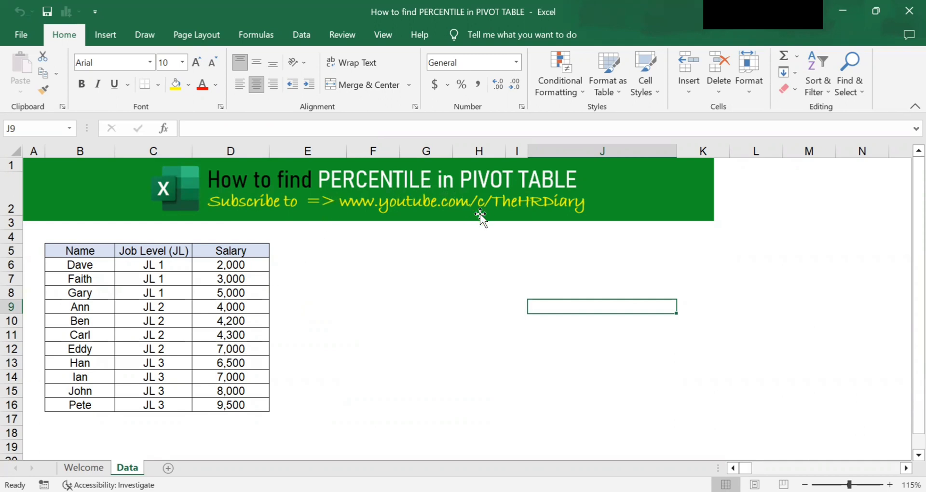
pyautogui.moveTo(77, 249); pyautogui.dragTo(225, 401)
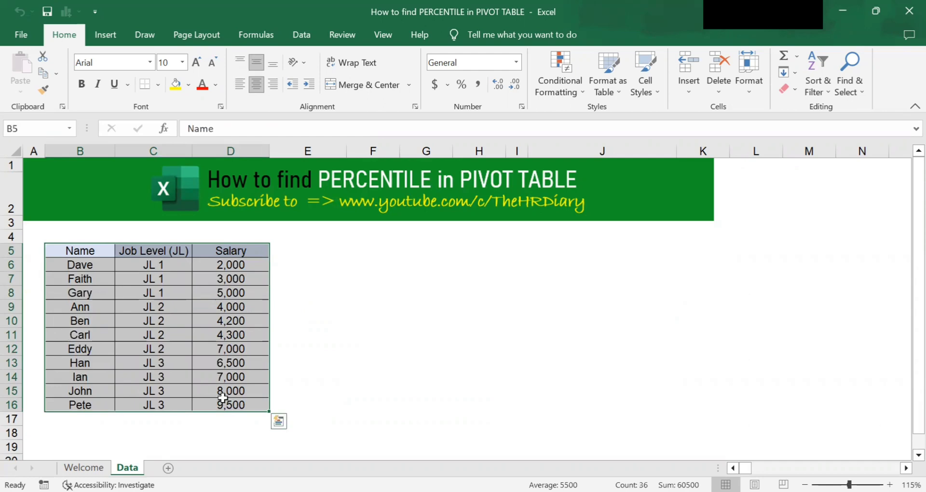
pyautogui.click(201, 323)
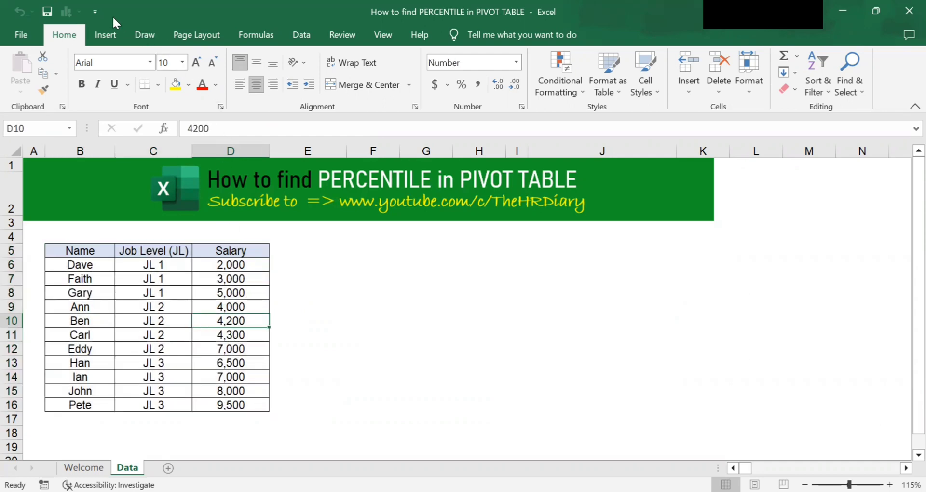
pyautogui.click(107, 34)
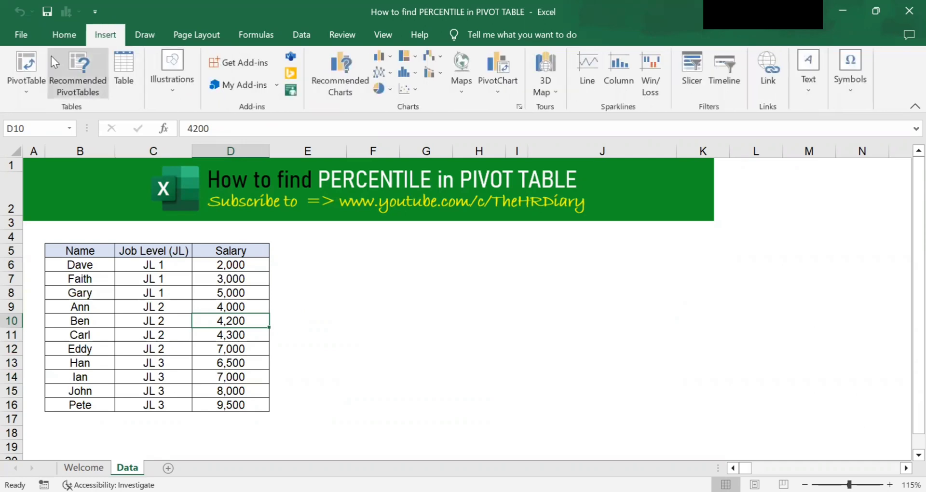
pyautogui.click(124, 65)
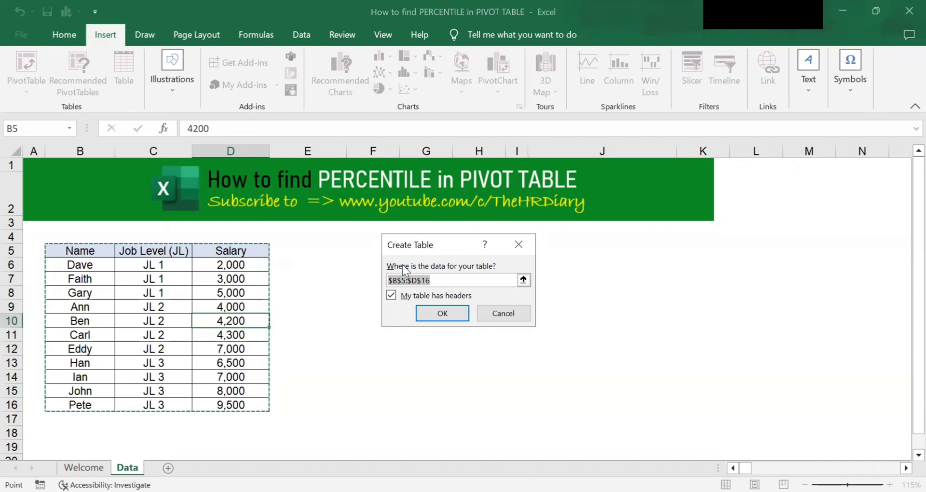
pyautogui.click(524, 280)
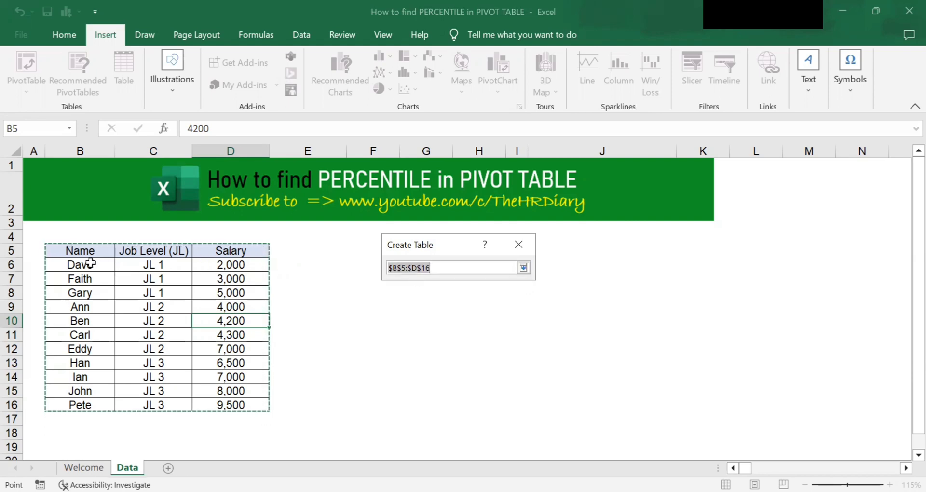
pyautogui.click(90, 263)
pyautogui.moveTo(99, 252); pyautogui.dragTo(126, 256)
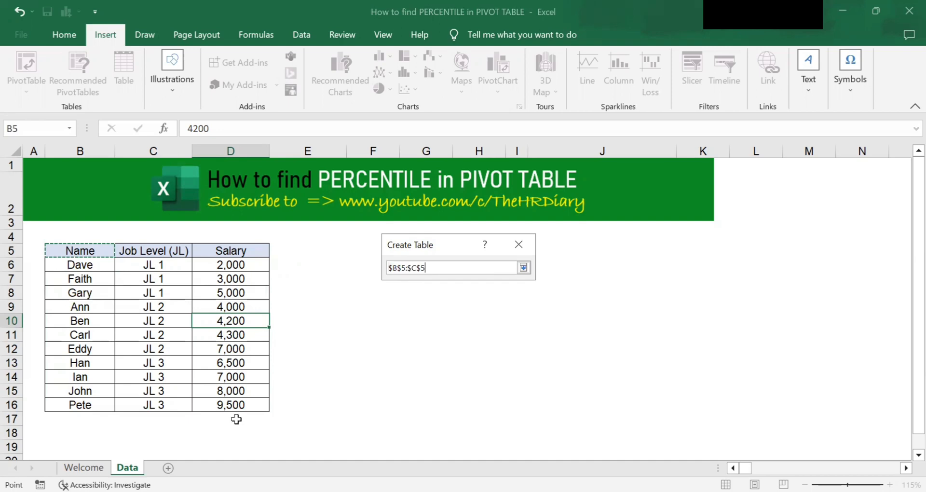
pyautogui.moveTo(126, 255); pyautogui.dragTo(248, 406)
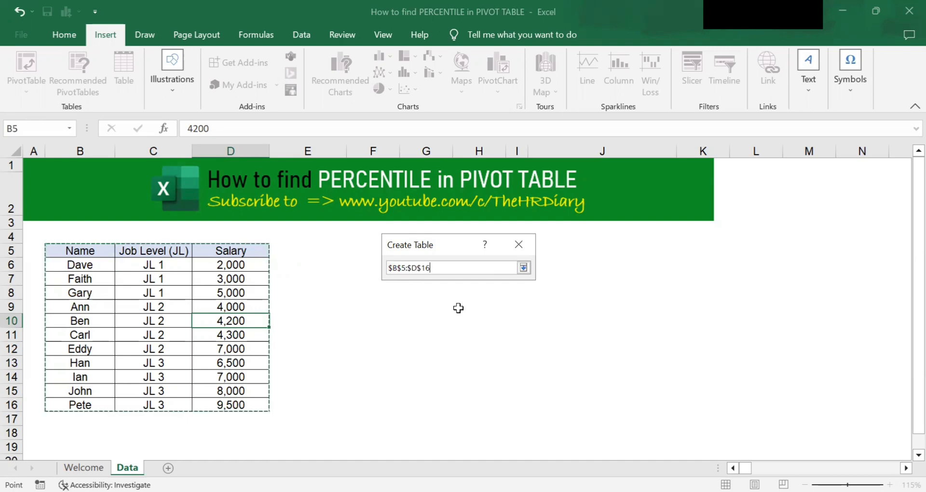
pyautogui.click(524, 268)
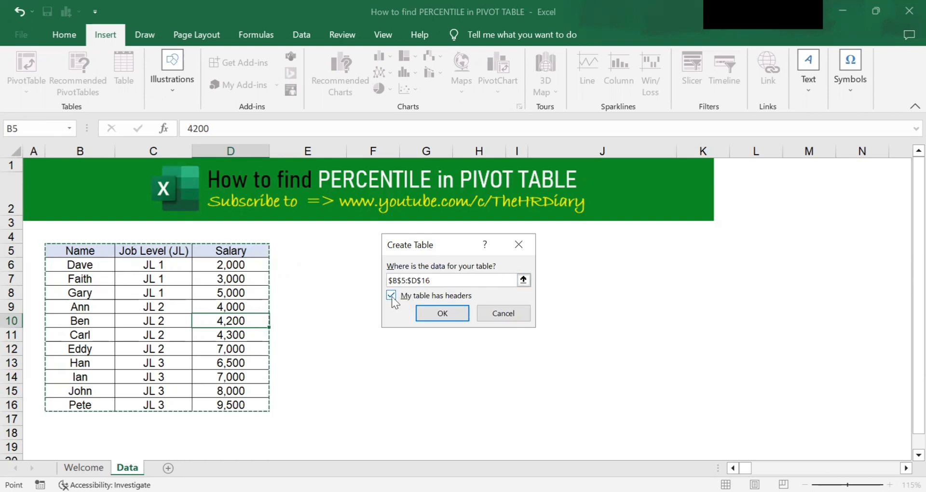
pyautogui.click(441, 313)
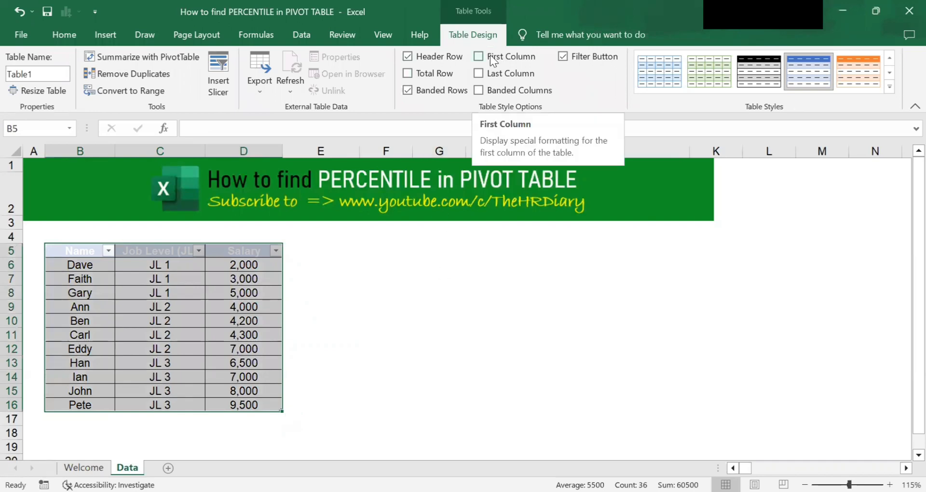
# - Rename the new salary data table as TableA
pyautogui.click(48, 69)
pyautogui.moveTo(29, 70); pyautogui.dragTo(33, 69)
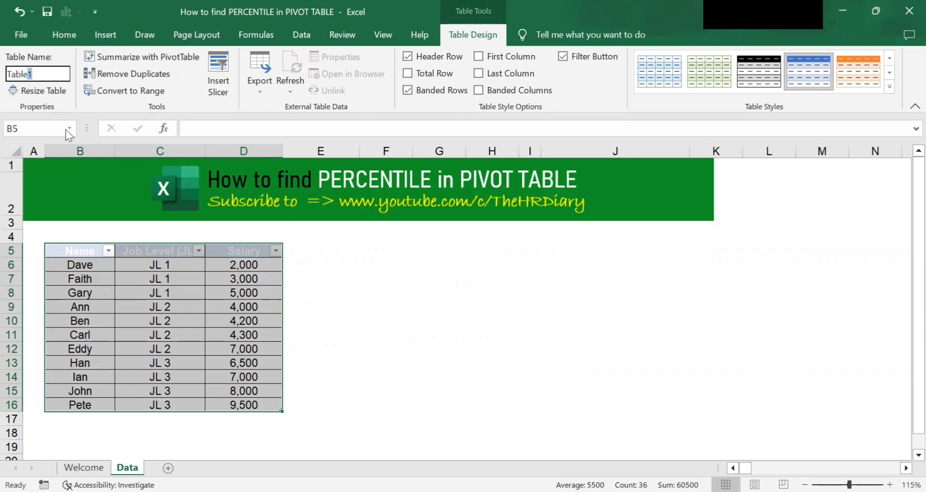
pyautogui.write('A')
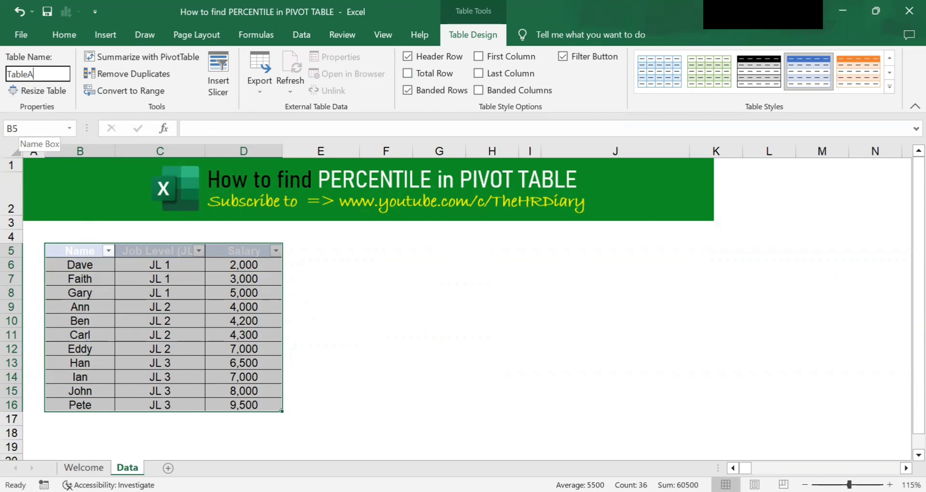
pyautogui.press('Return')
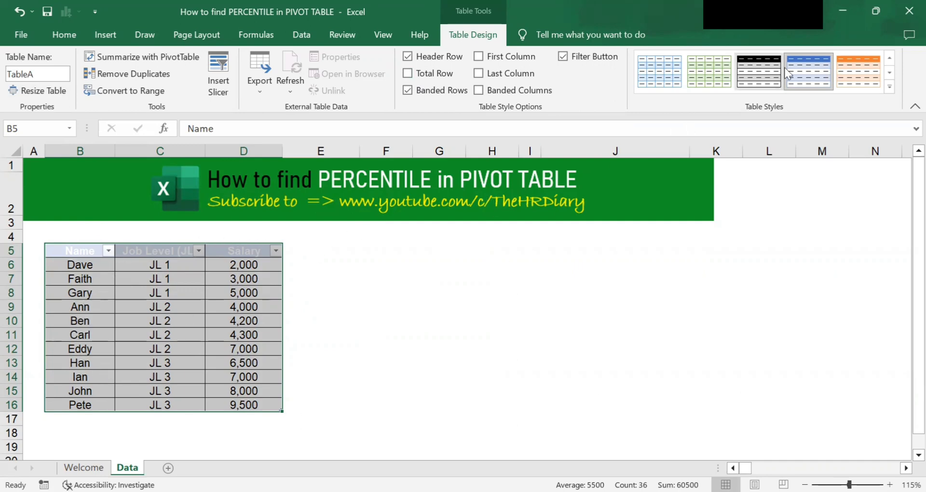
# - Try a medium orange, a medium blue and a light blue table style on TableA
pyautogui.click(890, 92)
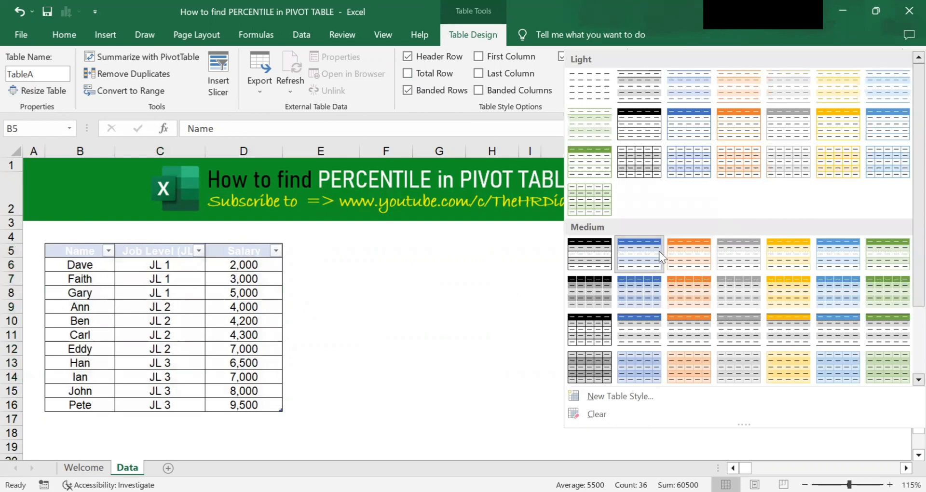
pyautogui.click(681, 259)
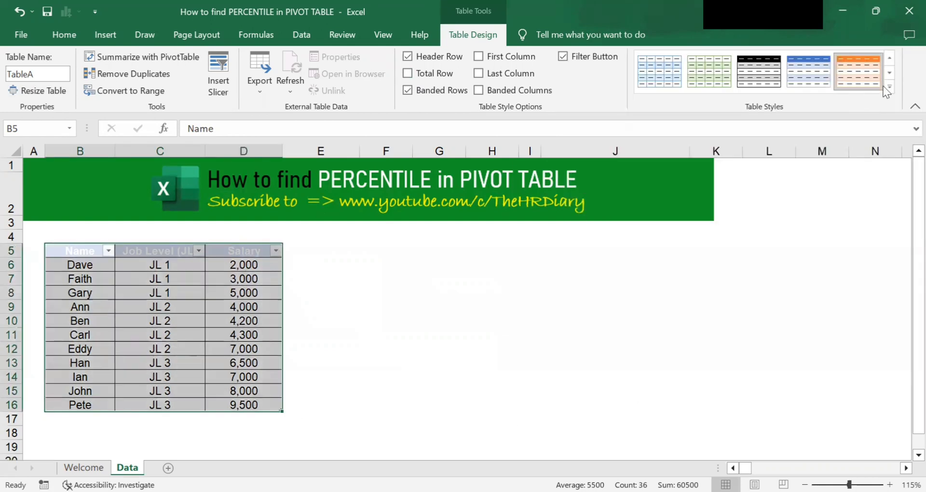
pyautogui.click(889, 82)
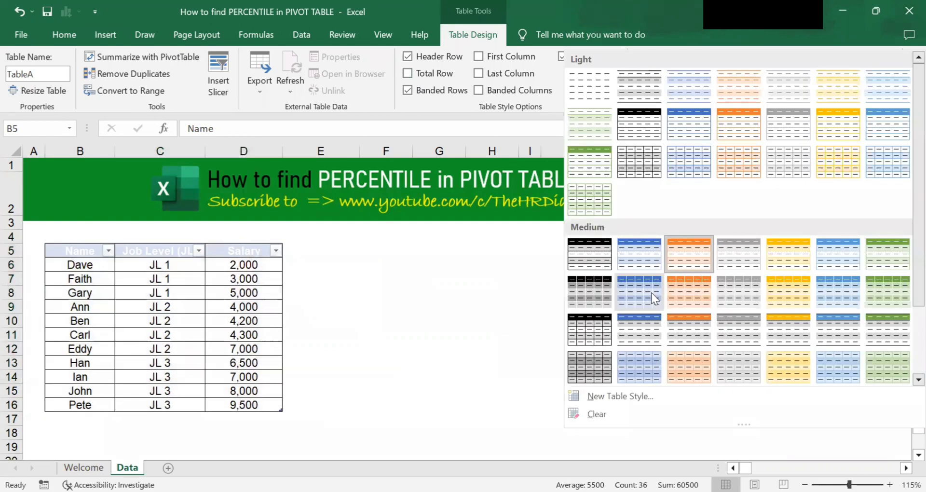
pyautogui.click(651, 293)
pyautogui.click(890, 89)
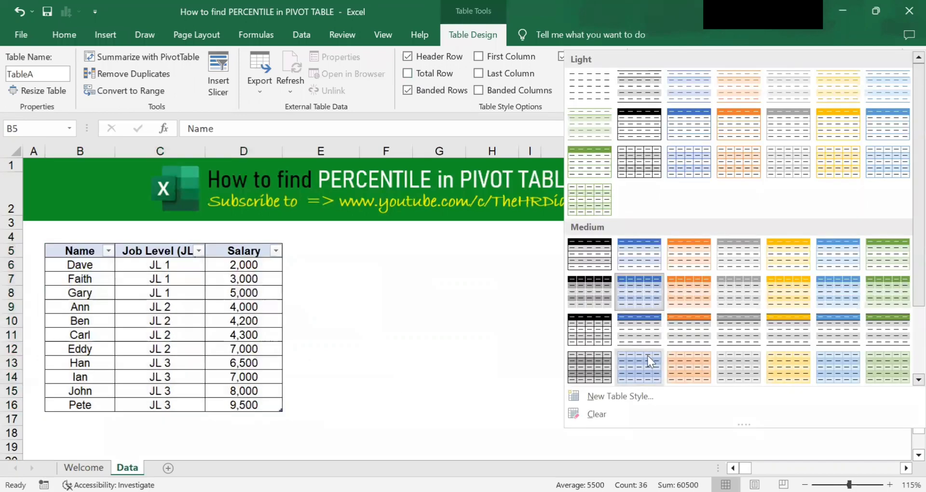
pyautogui.click(688, 126)
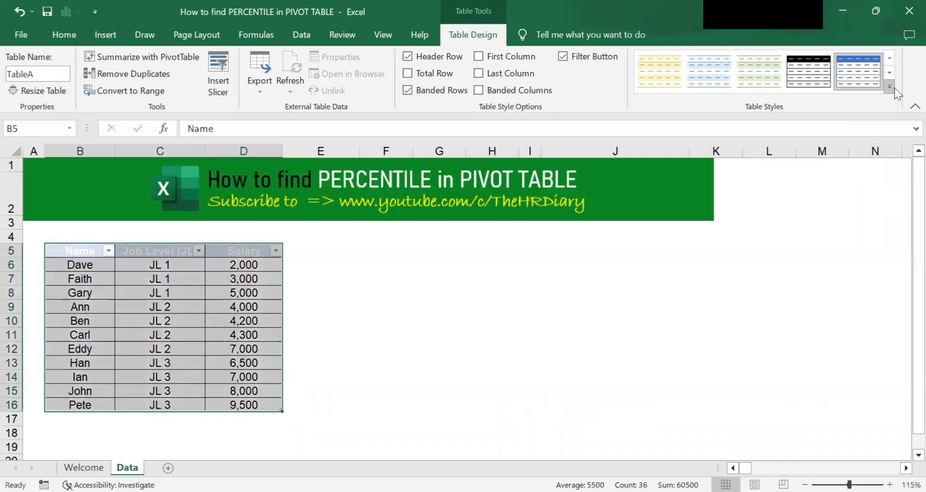
# - Apply the Light Orange, Table Style Light 3 style to TableA and deselect the table
pyautogui.click(890, 87)
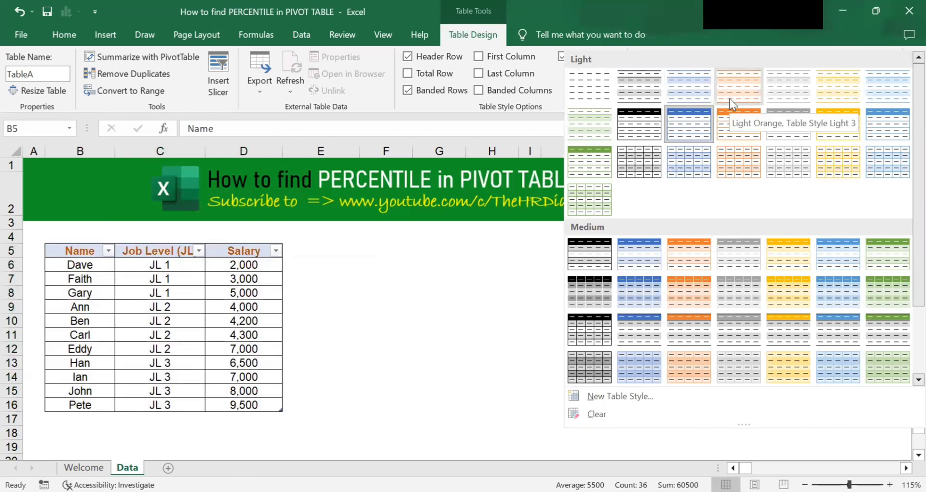
pyautogui.click(305, 271)
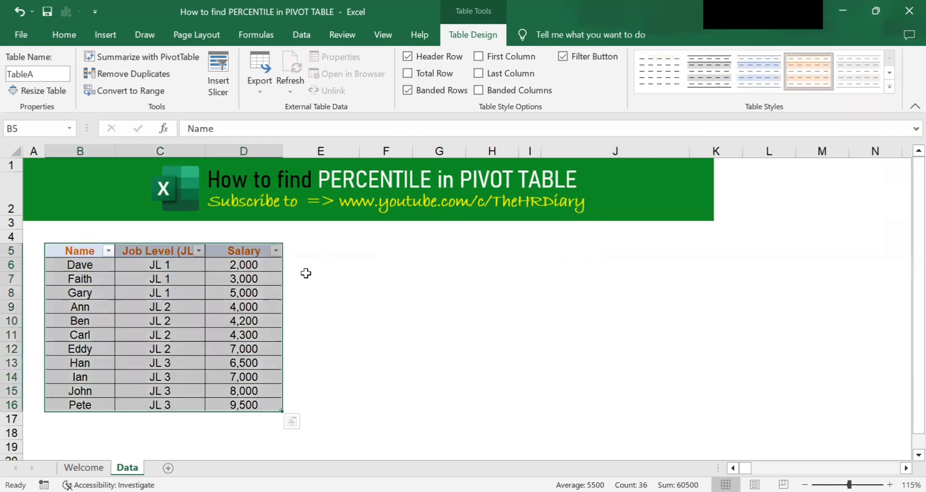
pyautogui.click(306, 272)
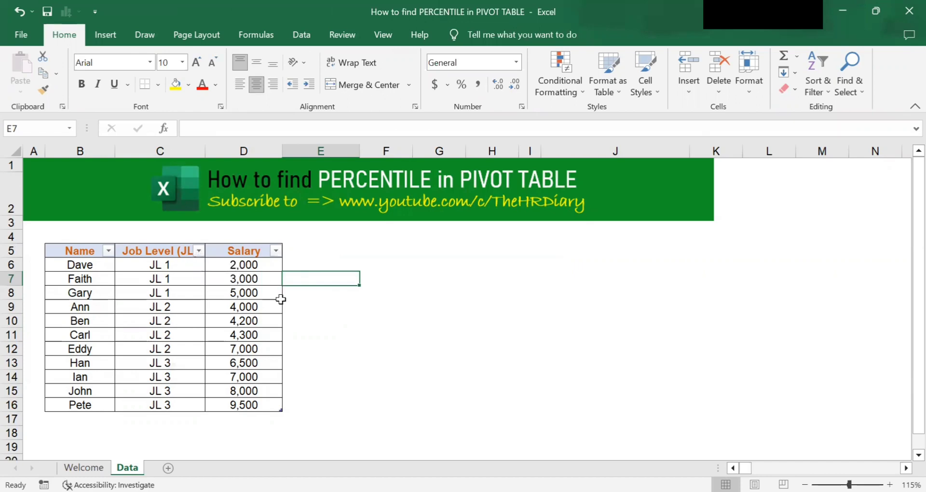
# - Start creating a PivotTable with TableA as its source
pyautogui.click(267, 308)
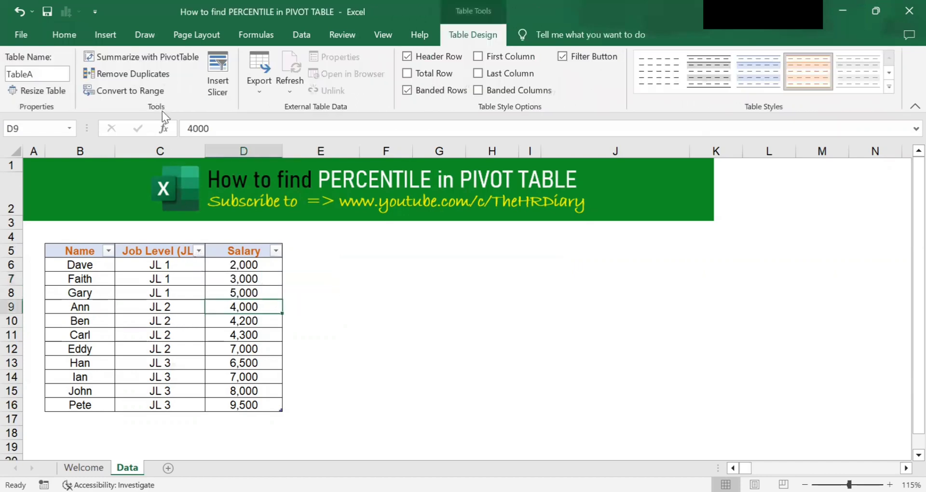
pyautogui.click(117, 32)
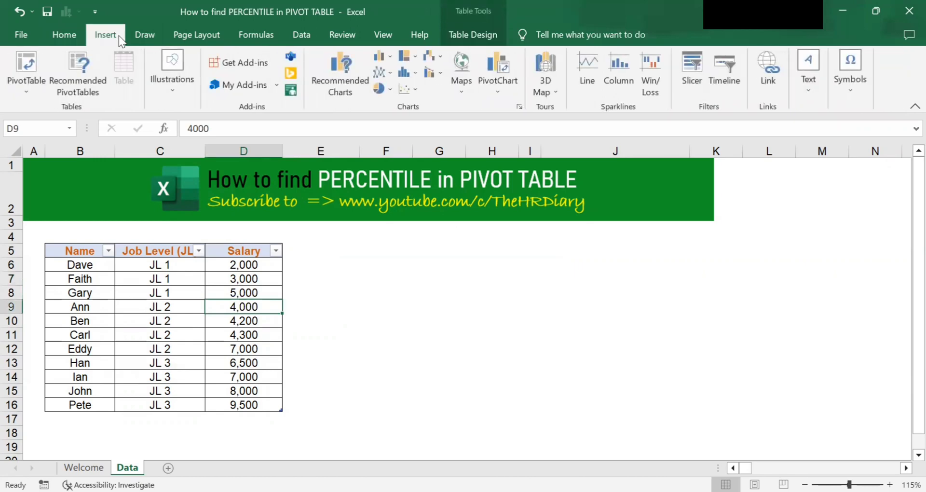
pyautogui.click(28, 68)
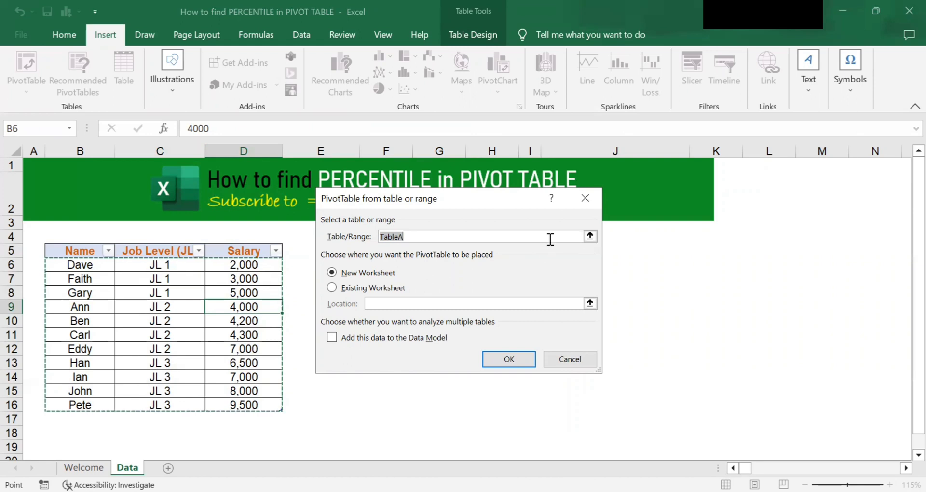
pyautogui.click(590, 236)
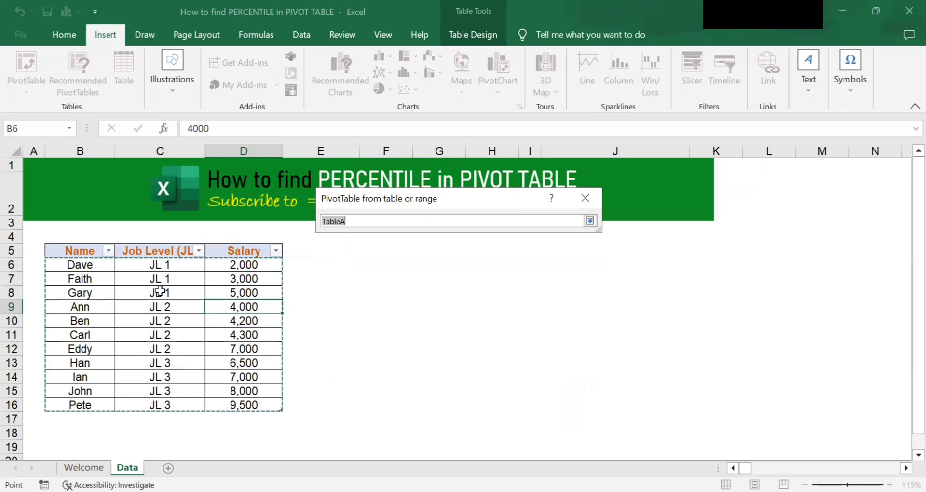
pyautogui.moveTo(80, 264); pyautogui.dragTo(134, 272)
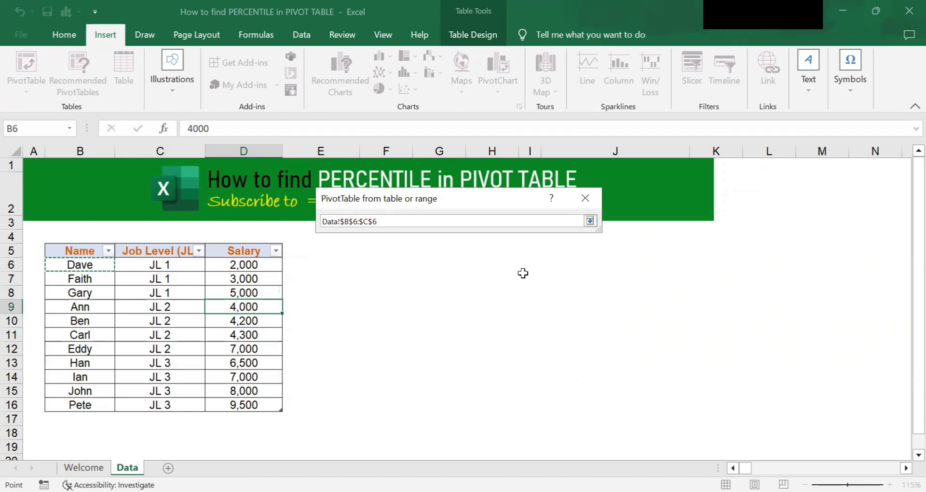
pyautogui.hotkey('ctrl', 'z')
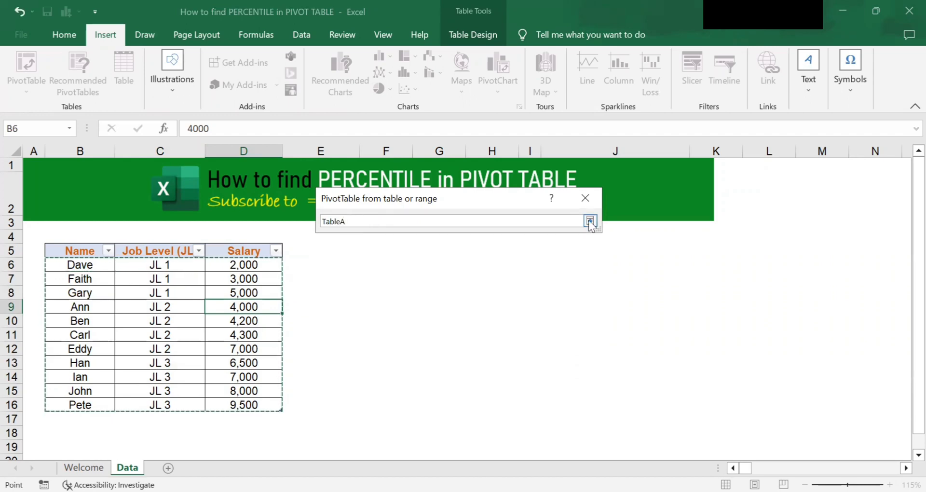
pyautogui.click(590, 221)
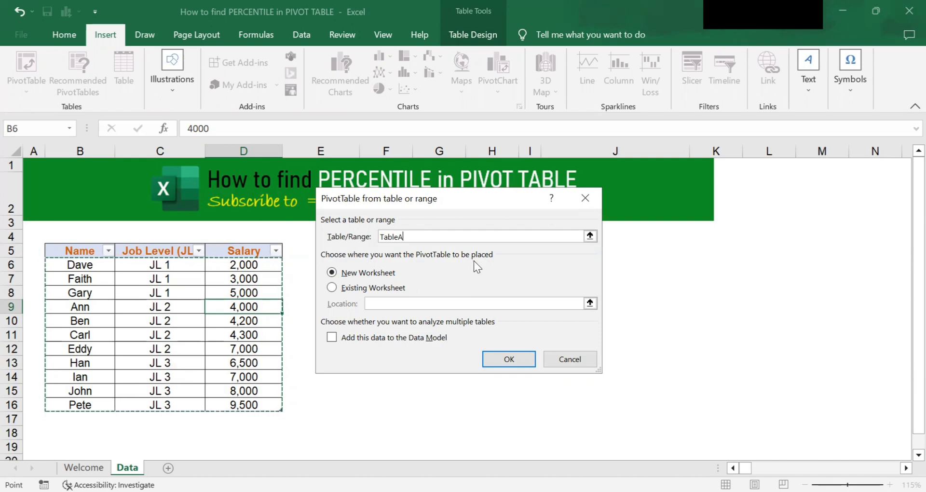
# - Place the PivotTable on the existing Data sheet at cell F5 and create it with its data added to the Data Model
pyautogui.click(357, 289)
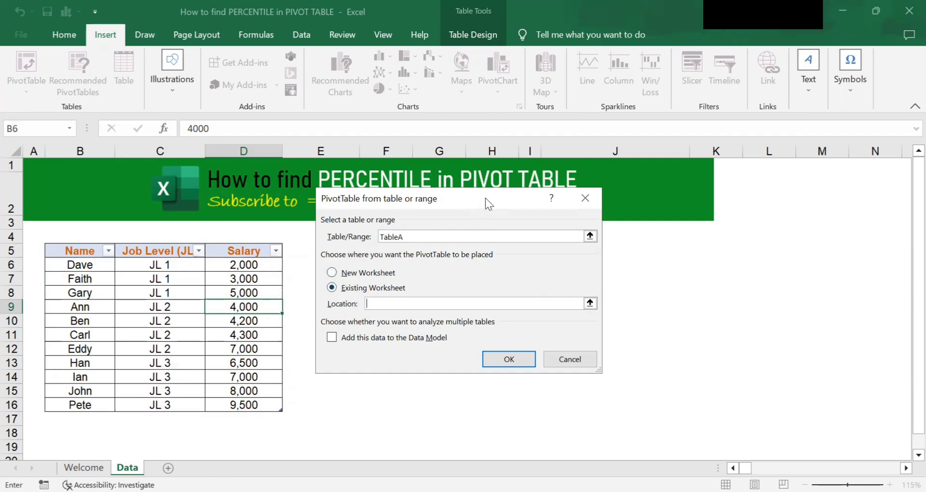
pyautogui.moveTo(485, 197); pyautogui.dragTo(589, 213)
pyautogui.click(694, 319)
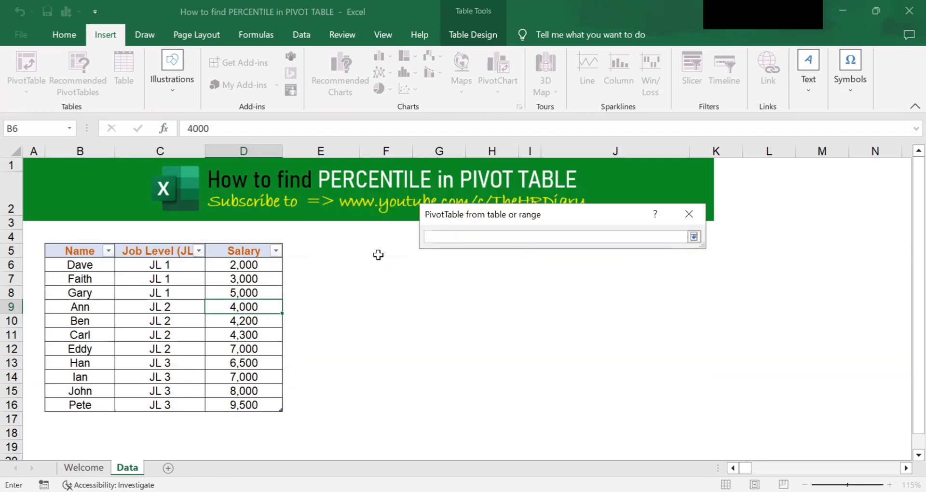
pyautogui.click(372, 247)
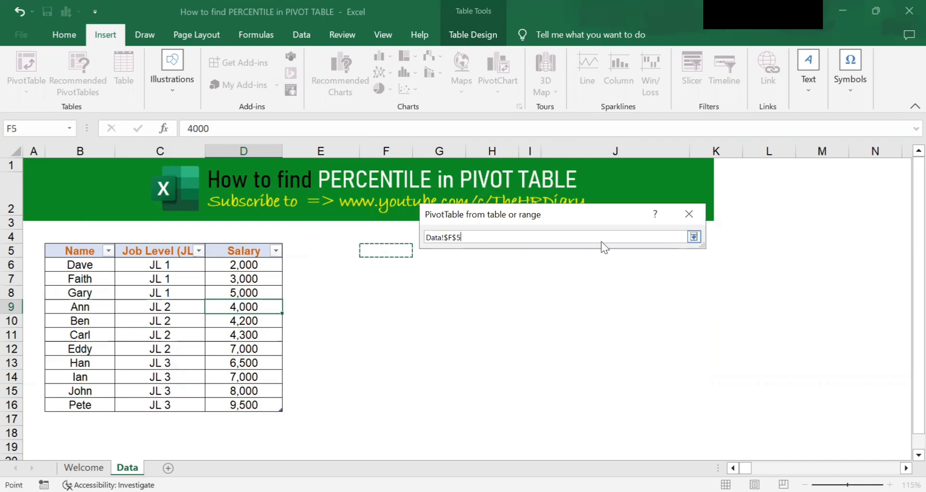
pyautogui.click(693, 237)
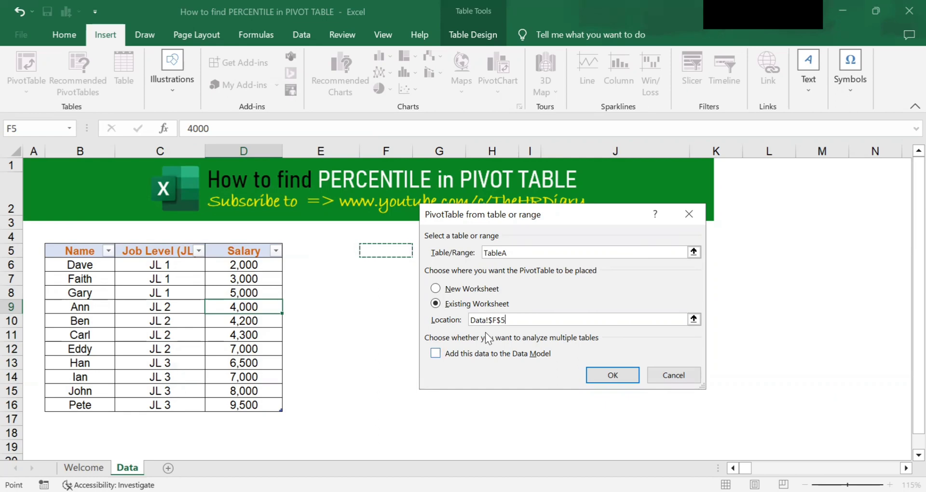
pyautogui.press('Tab')
pyautogui.press('space')
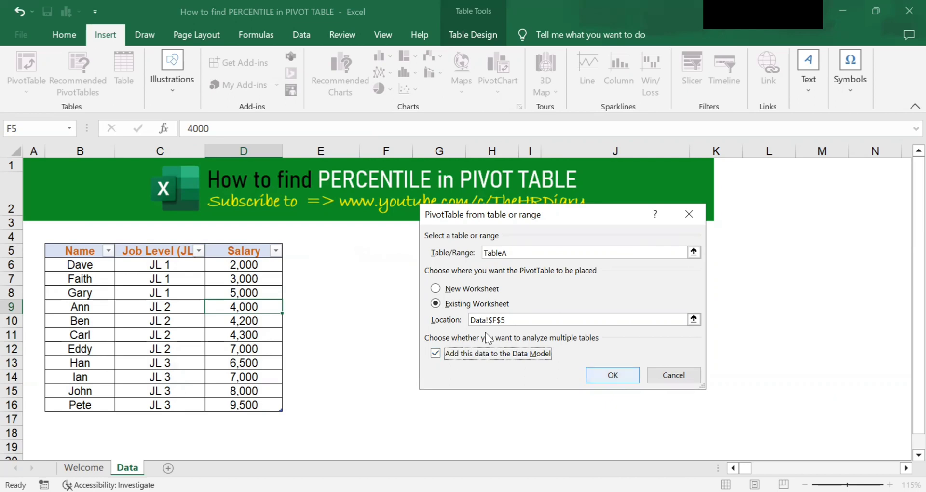
pyautogui.press('Return')
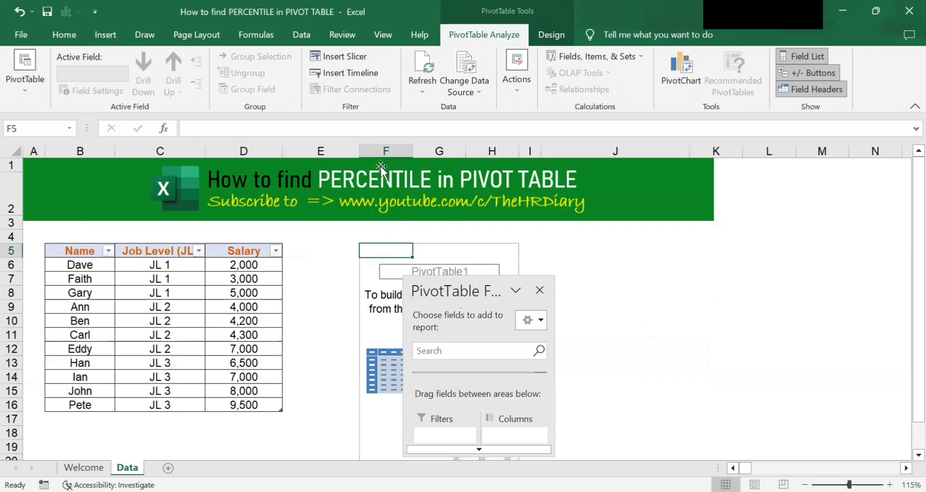
# - Narrow column E between TableA and the PivotTable, and select a cell inside the empty PivotTable
pyautogui.moveTo(360, 151); pyautogui.dragTo(314, 151)
pyautogui.click(359, 292)
pyautogui.click(545, 263)
pyautogui.click(351, 307)
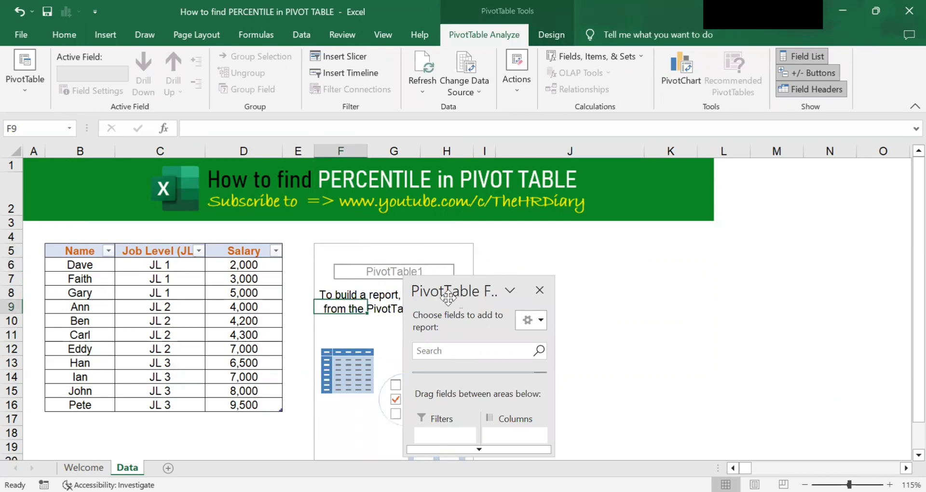
# - Move the PivotTable field list clear of the report and enlarge it to show all TableA fields and areas
pyautogui.moveTo(449, 291); pyautogui.dragTo(577, 247)
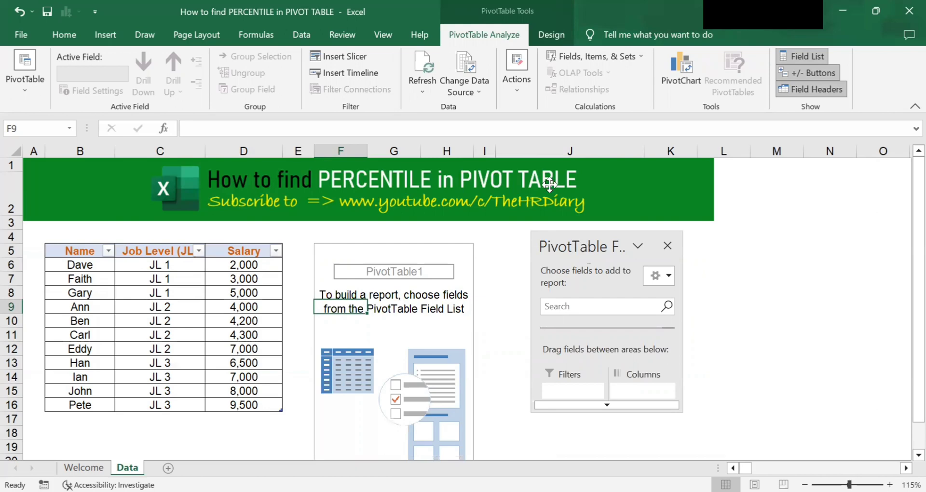
pyautogui.moveTo(534, 156); pyautogui.dragTo(532, 158)
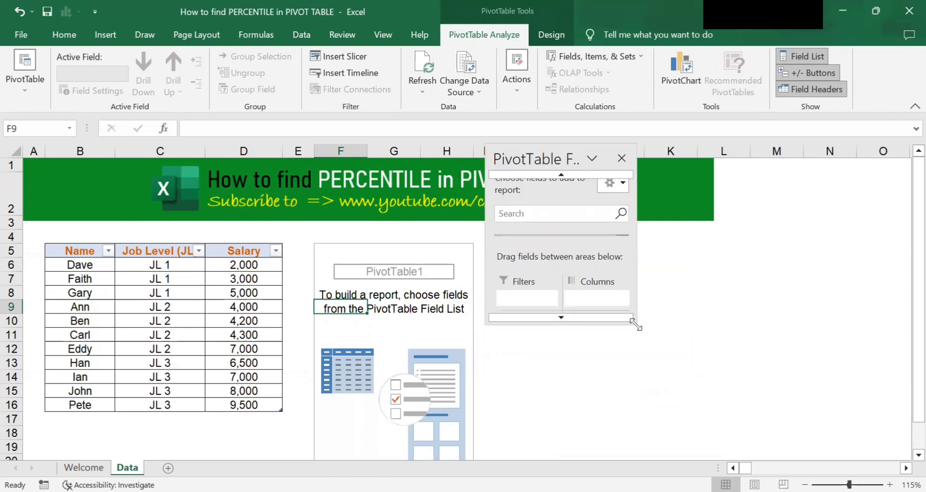
pyautogui.moveTo(635, 324); pyautogui.dragTo(876, 459)
pyautogui.moveTo(631, 155); pyautogui.dragTo(635, 54)
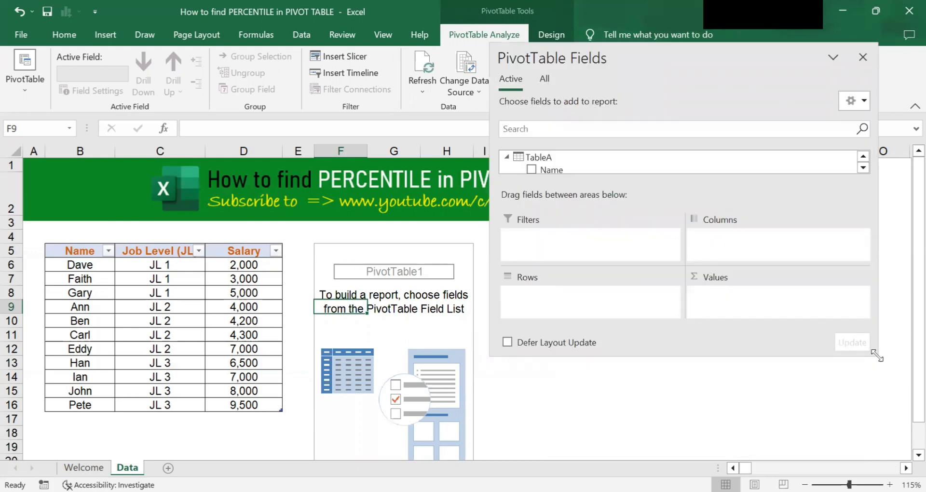
pyautogui.moveTo(876, 356); pyautogui.dragTo(902, 453)
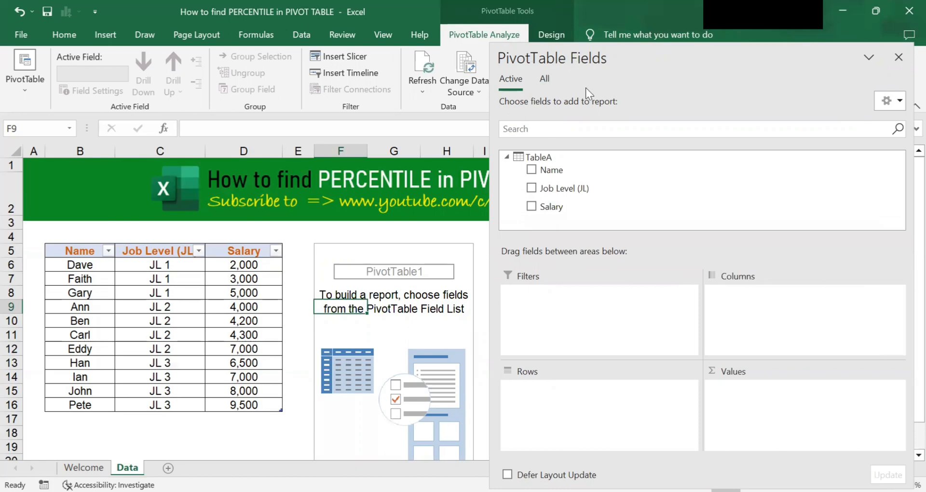
# - Add the Job Level (JL) field to the PivotTable rows
pyautogui.click(531, 189)
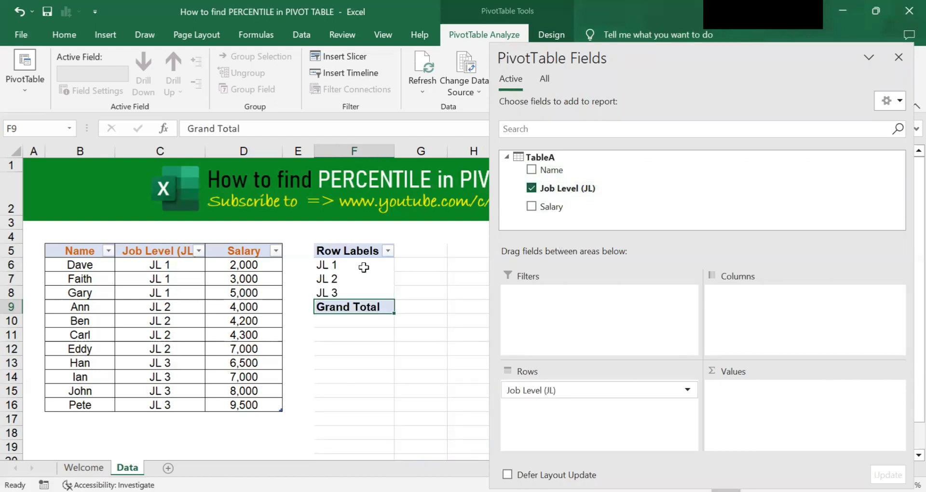
pyautogui.click(531, 188)
pyautogui.click(531, 188)
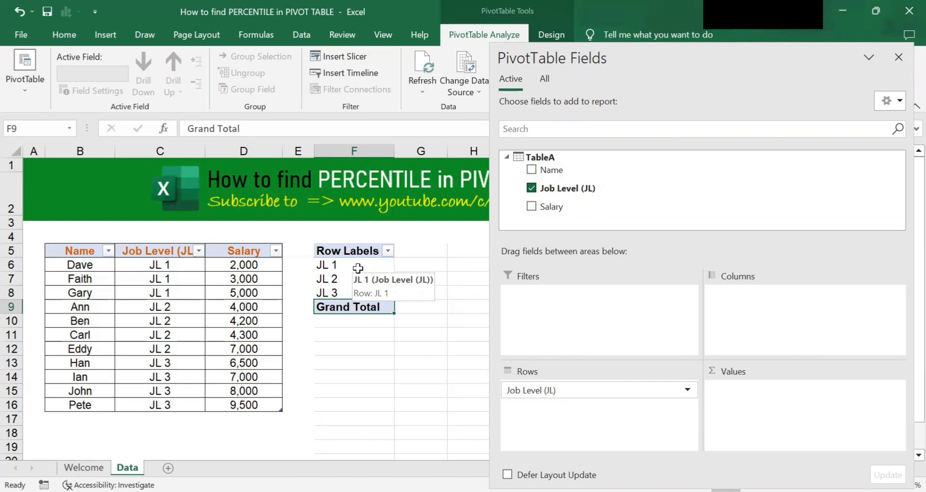
# - Add the Salary field to the PivotTable values as a single Sum of Salary entry
pyautogui.moveTo(268, 265); pyautogui.dragTo(260, 403)
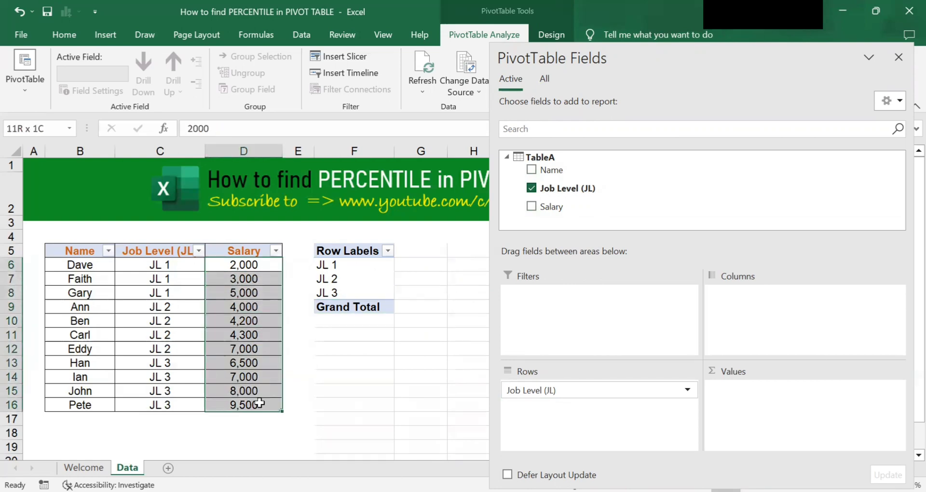
pyautogui.moveTo(354, 267); pyautogui.dragTo(359, 293)
pyautogui.click(359, 280)
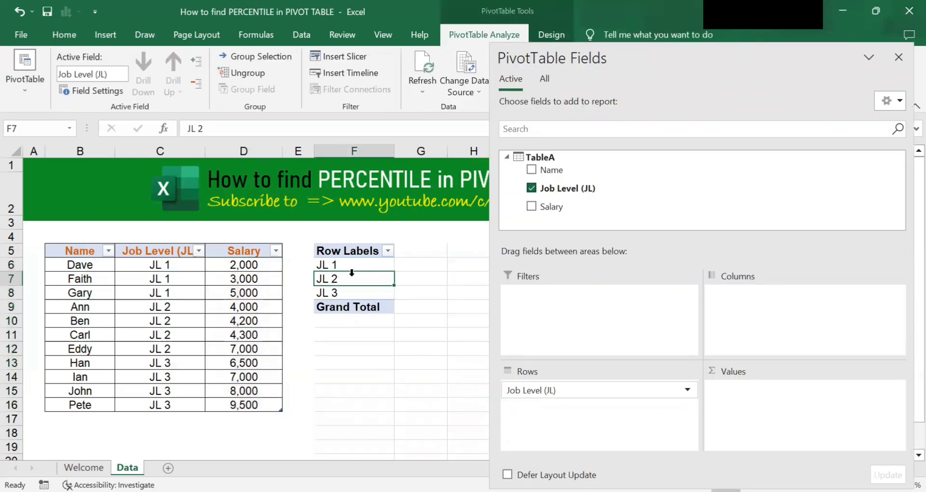
pyautogui.click(532, 207)
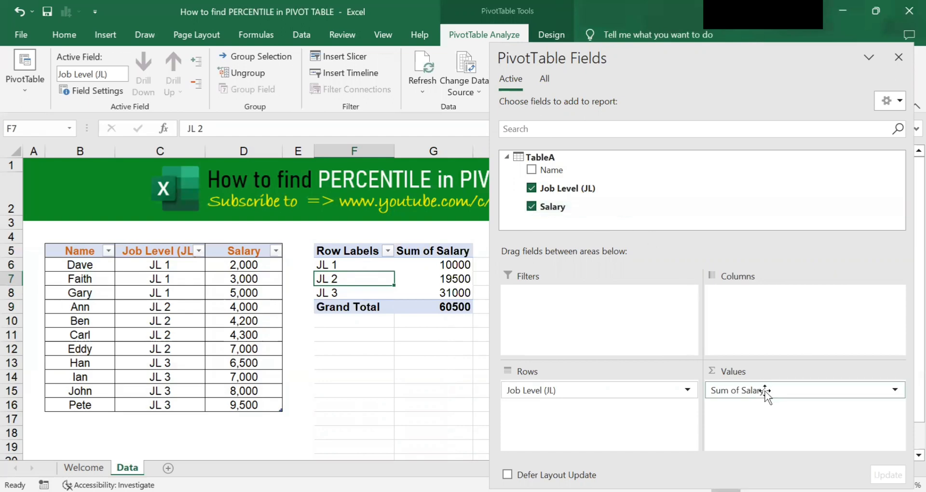
pyautogui.moveTo(608, 207); pyautogui.dragTo(802, 399)
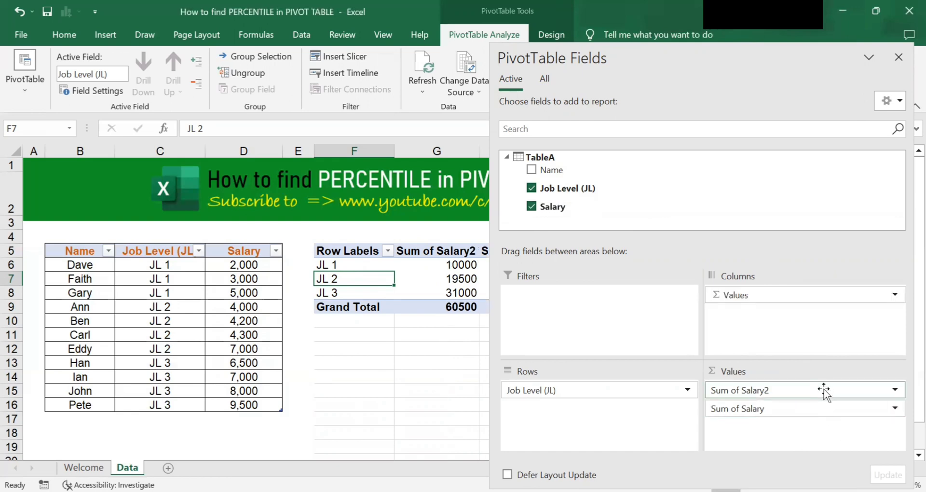
pyautogui.moveTo(824, 392); pyautogui.dragTo(708, 192)
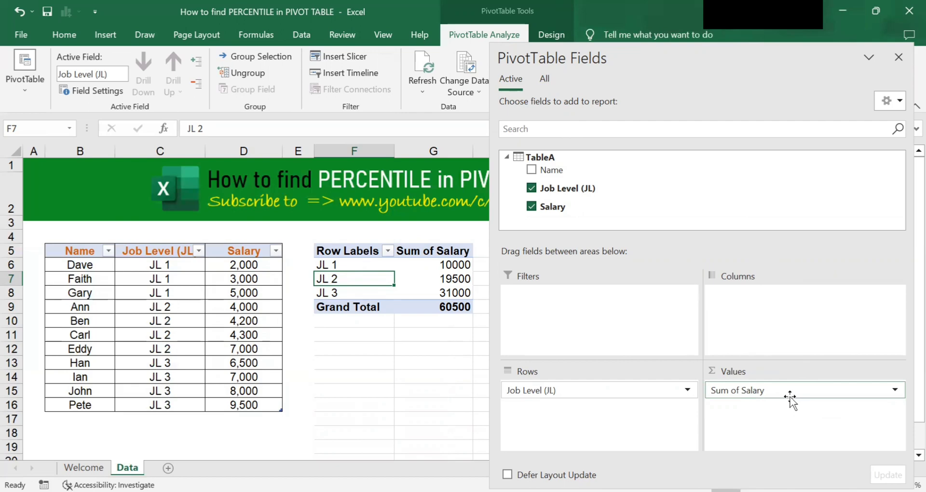
# - Compare the PivotTable's salary sums per job level and grand total with the salary column D6:D16 in TableA
pyautogui.click(459, 264)
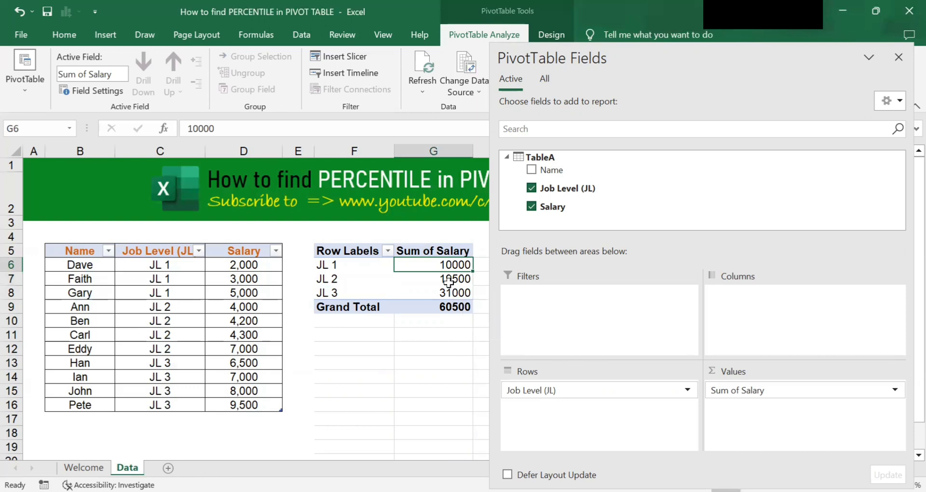
pyautogui.moveTo(355, 265); pyautogui.dragTo(427, 283)
pyautogui.click(363, 277)
pyautogui.moveTo(372, 293); pyautogui.dragTo(469, 293)
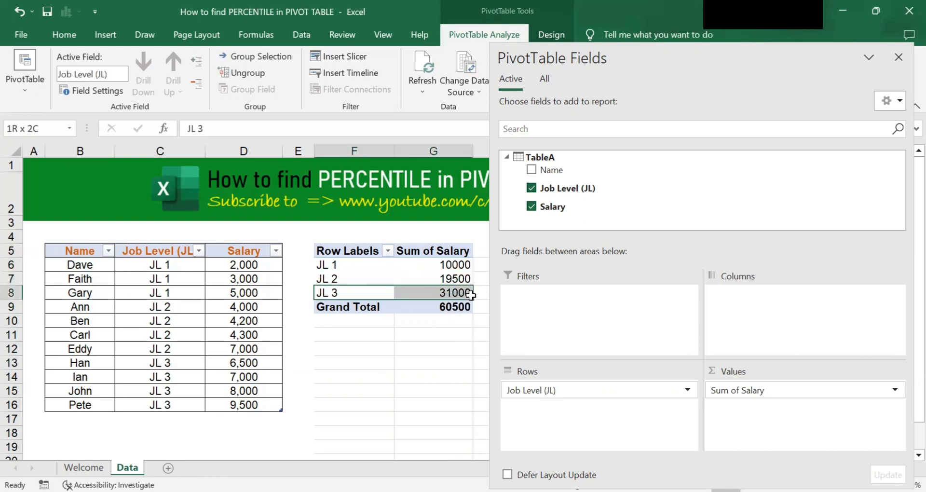
pyautogui.click(454, 307)
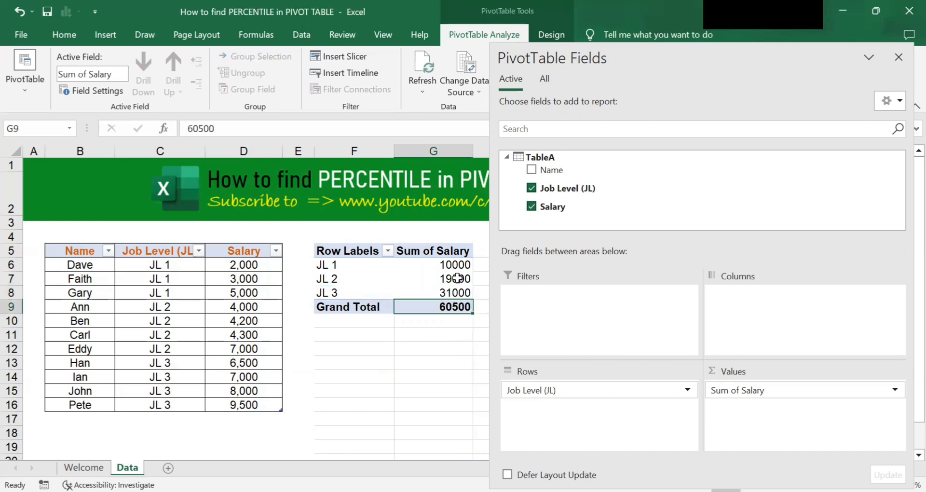
pyautogui.click(252, 265)
pyautogui.moveTo(253, 277); pyautogui.dragTo(275, 408)
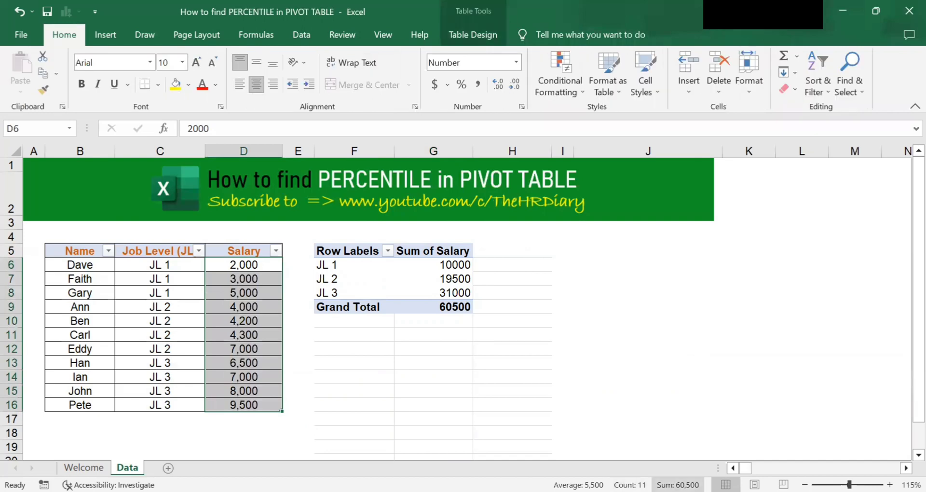
# - Change the PivotTable's salary value field to summarize by Min
pyautogui.click(431, 281)
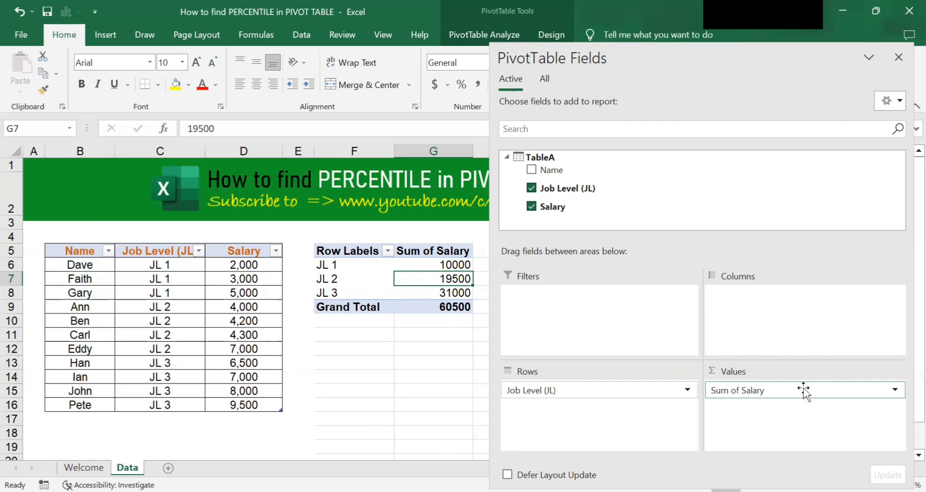
pyautogui.click(895, 390)
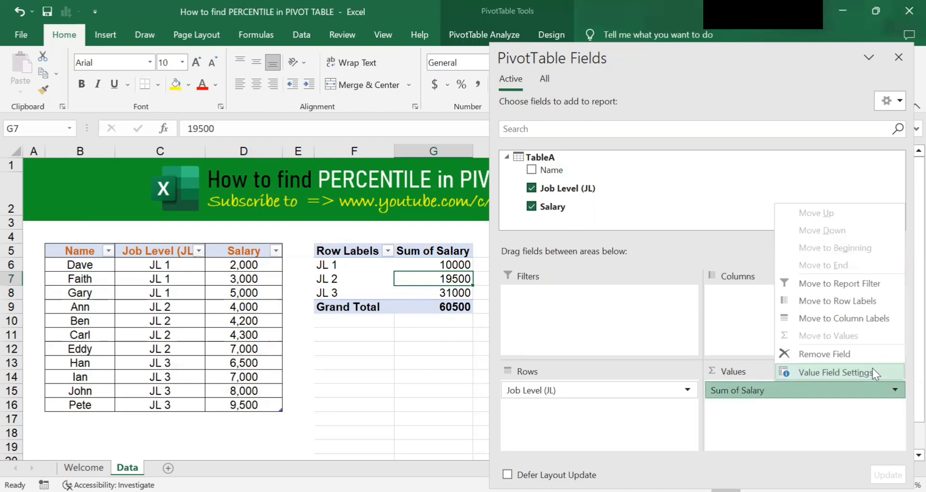
pyautogui.click(873, 371)
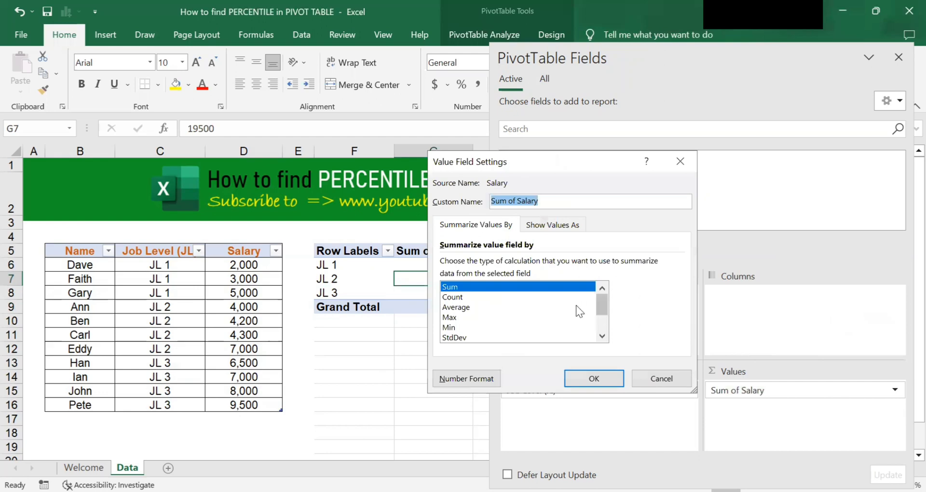
pyautogui.click(468, 326)
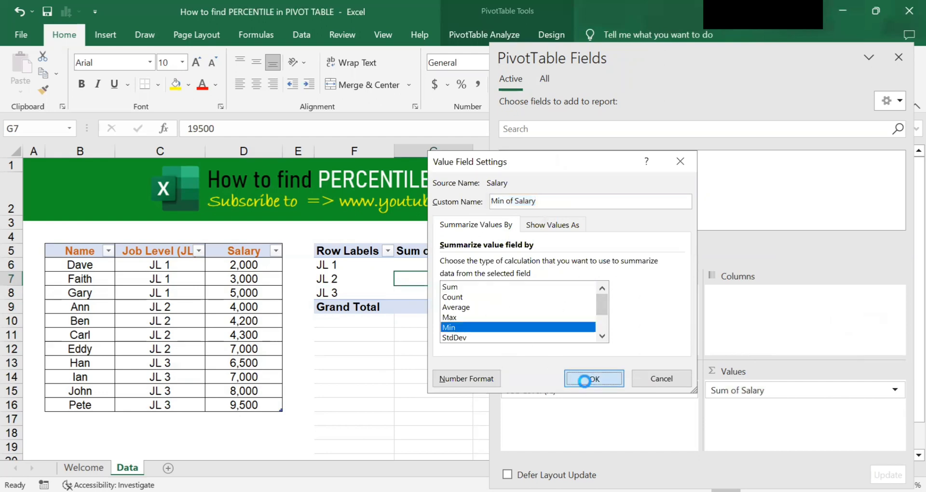
pyautogui.click(592, 380)
pyautogui.moveTo(460, 260)
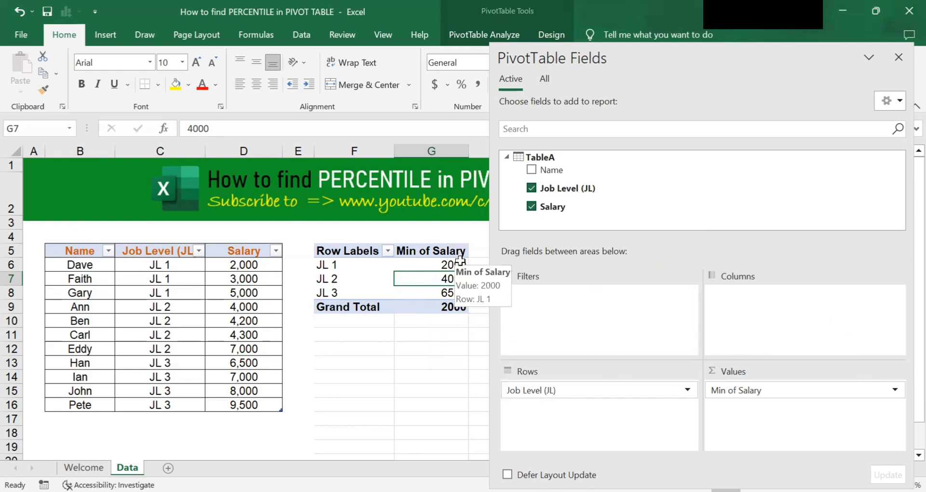
pyautogui.click(461, 260)
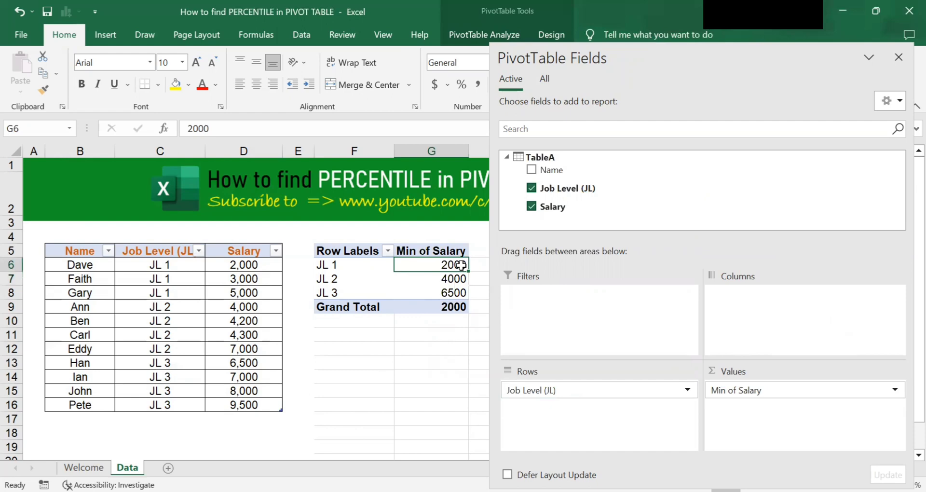
# - Compare the PivotTable's minimum salary per job level with the matching job level and salary rows in TableA
pyautogui.moveTo(181, 268); pyautogui.dragTo(185, 296)
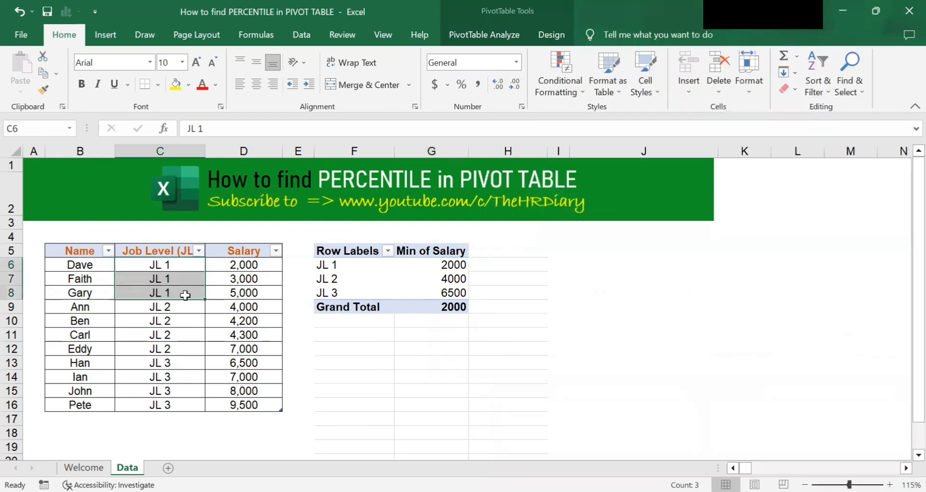
pyautogui.moveTo(223, 265); pyautogui.dragTo(215, 295)
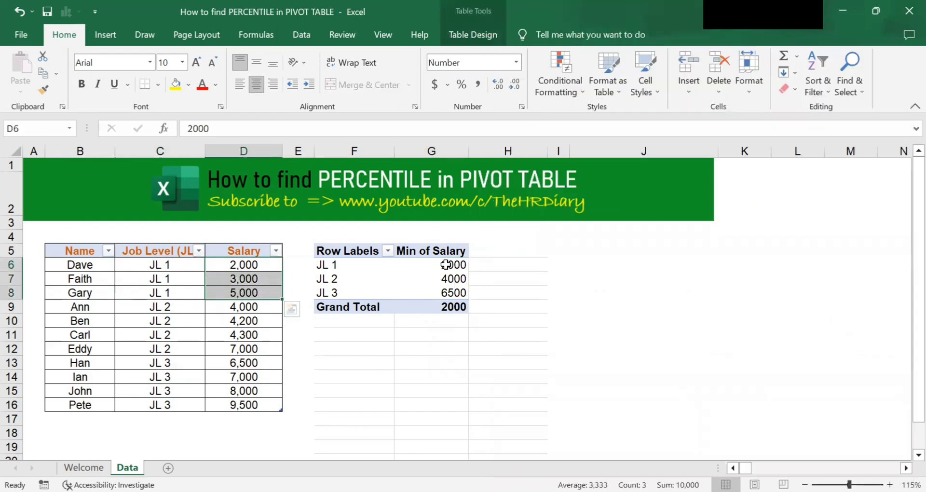
pyautogui.click(445, 264)
pyautogui.click(447, 279)
pyautogui.moveTo(179, 308); pyautogui.dragTo(242, 346)
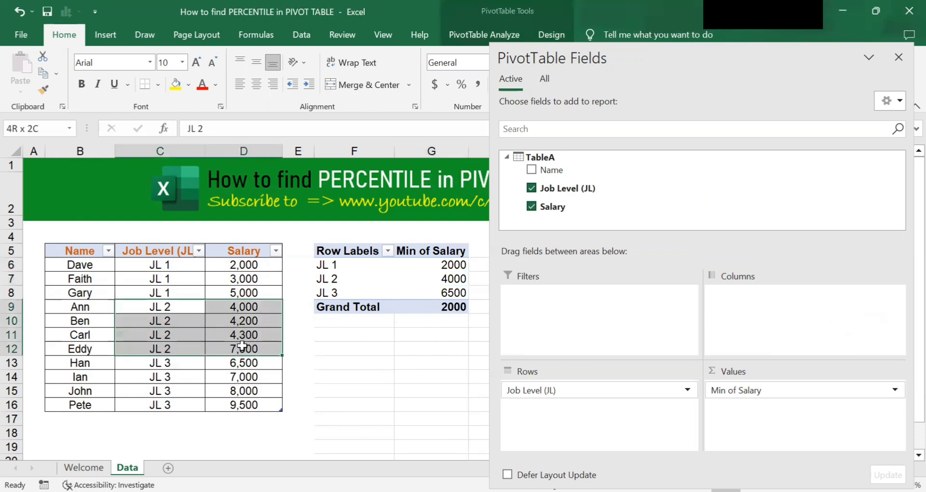
pyautogui.click(422, 277)
pyautogui.click(425, 291)
pyautogui.moveTo(191, 359); pyautogui.dragTo(254, 413)
pyautogui.click(244, 362)
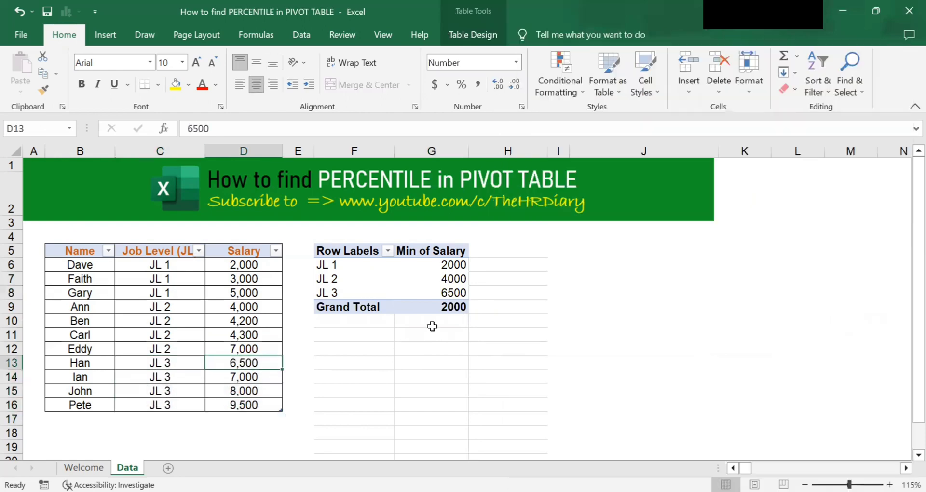
pyautogui.click(450, 291)
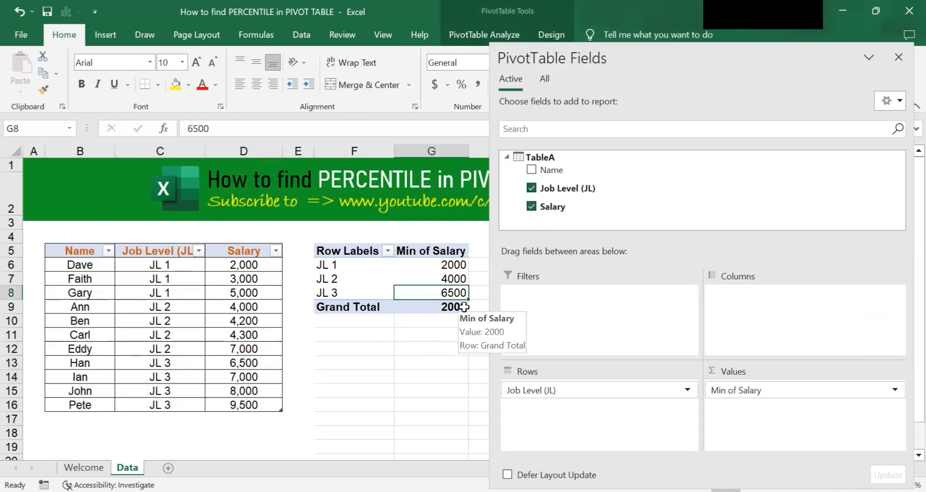
pyautogui.click(448, 348)
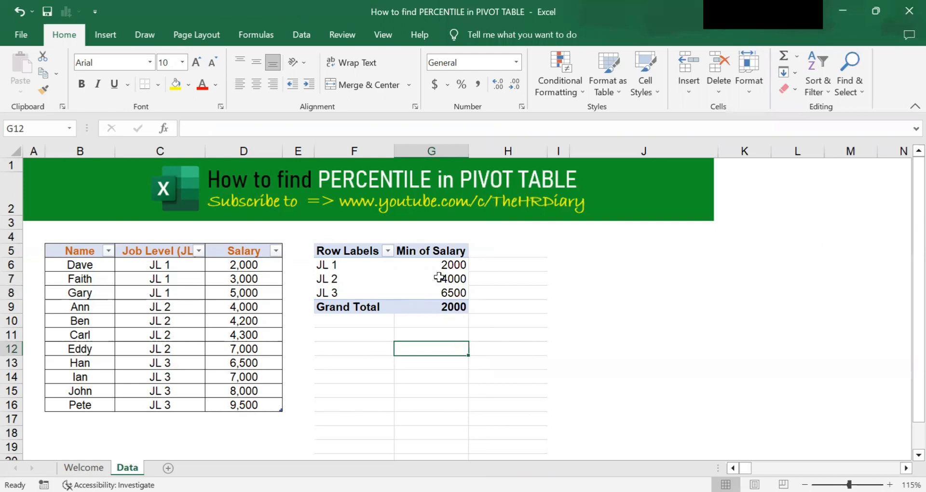
pyautogui.moveTo(438, 274)
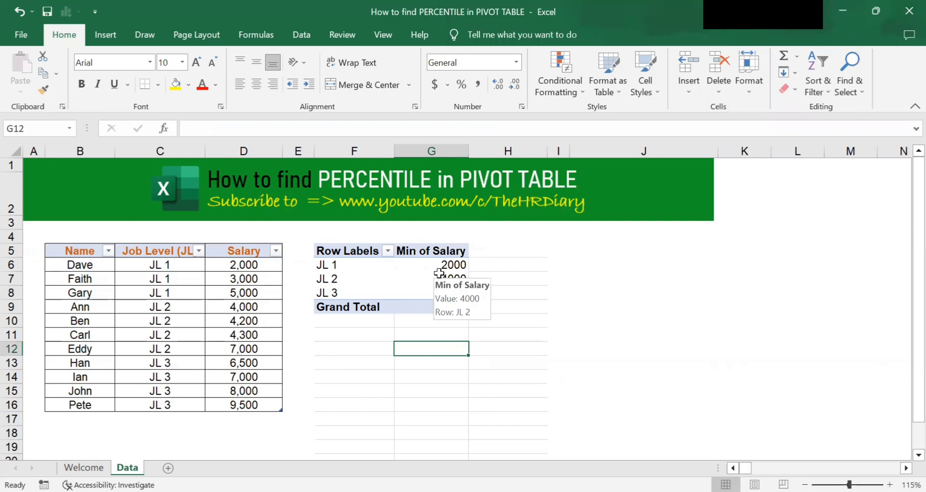
# - Review the topic list on the Welcome sheet from formatting data into a table through finding the maximum
pyautogui.click(84, 468)
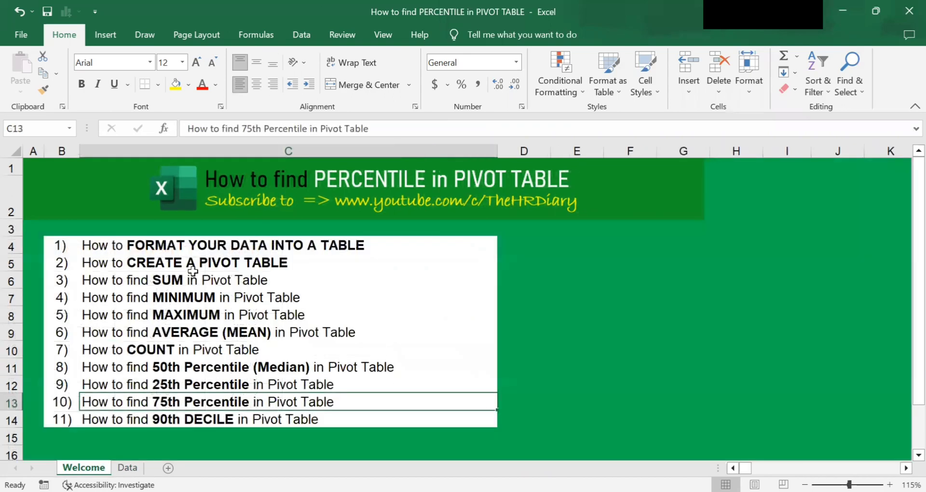
pyautogui.click(198, 245)
pyautogui.click(205, 263)
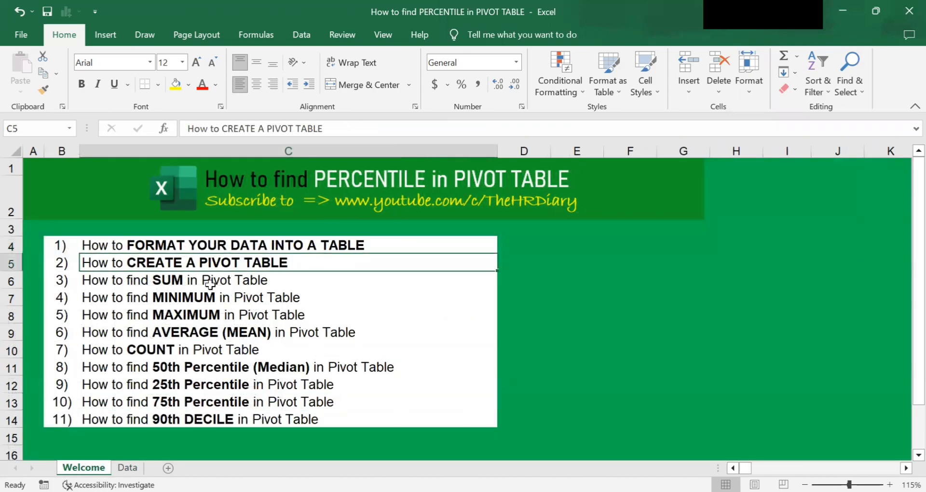
pyautogui.click(209, 281)
pyautogui.click(225, 299)
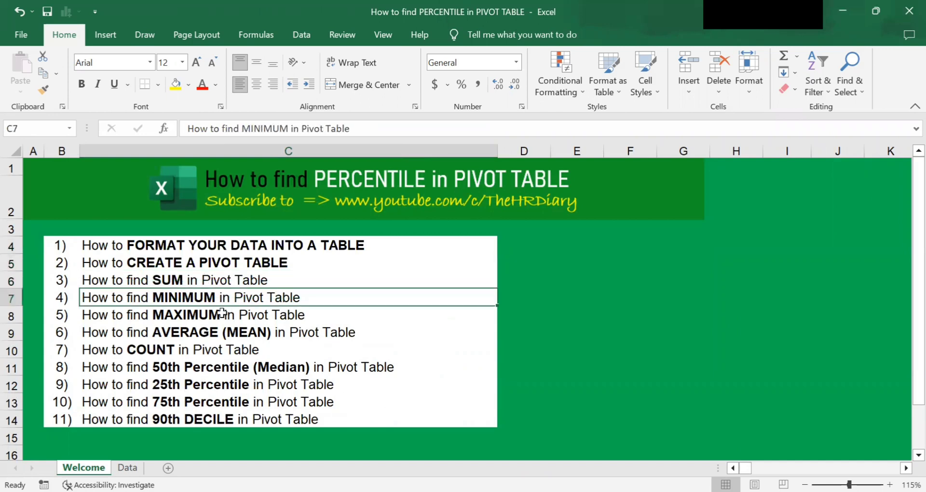
pyautogui.click(229, 314)
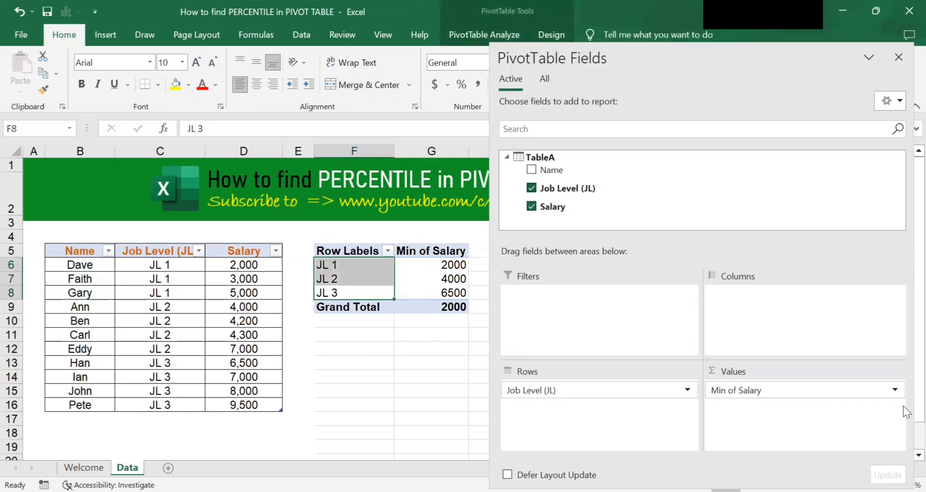
# - Change the PivotTable's salary value field to summarize by Max
pyautogui.click(892, 392)
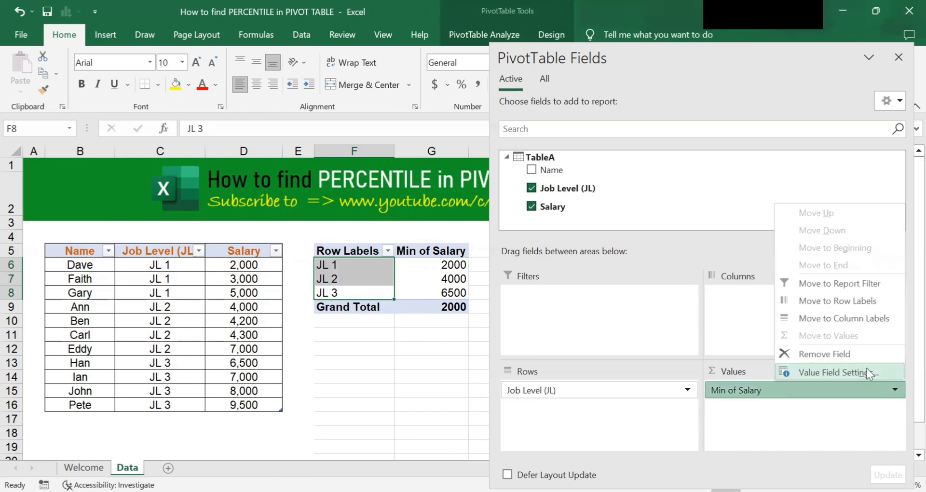
pyautogui.click(866, 371)
pyautogui.click(496, 318)
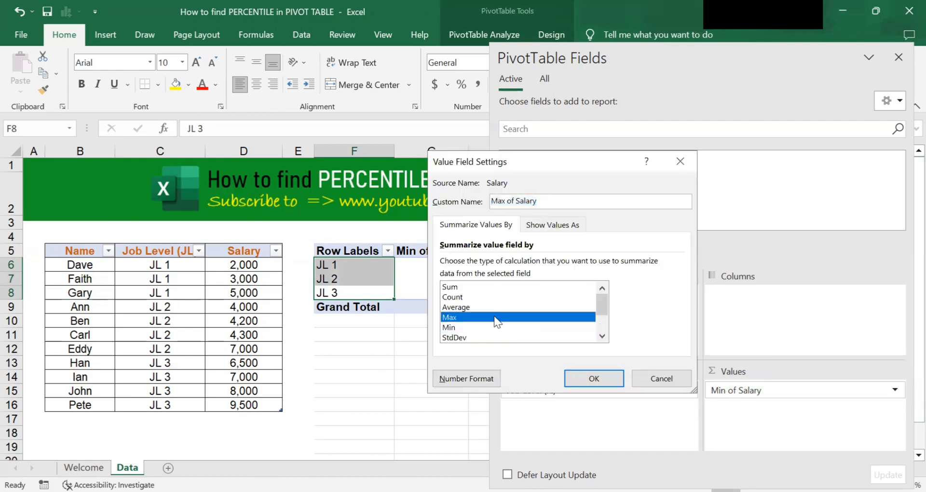
pyautogui.click(598, 380)
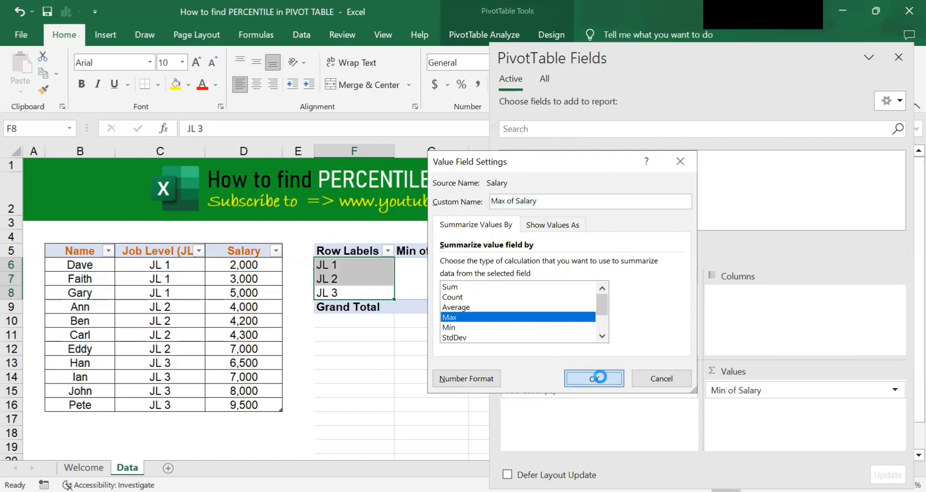
pyautogui.click(443, 274)
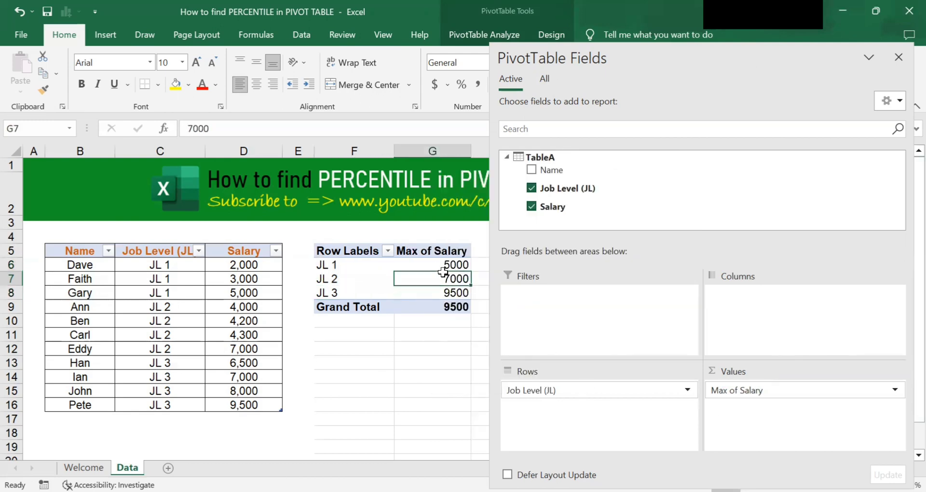
pyautogui.click(449, 307)
pyautogui.click(434, 347)
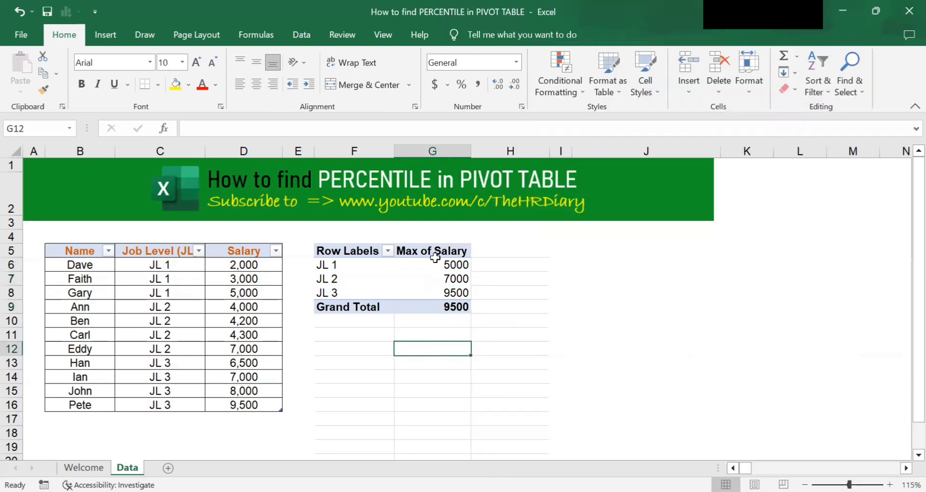
# - Change the PivotTable's salary value field to summarize by Average
pyautogui.click(433, 255)
pyautogui.click(431, 277)
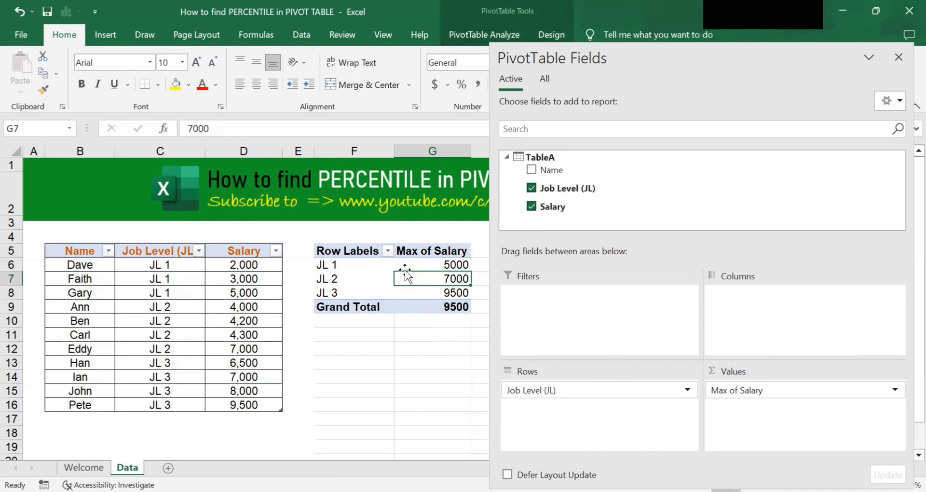
pyautogui.click(453, 264)
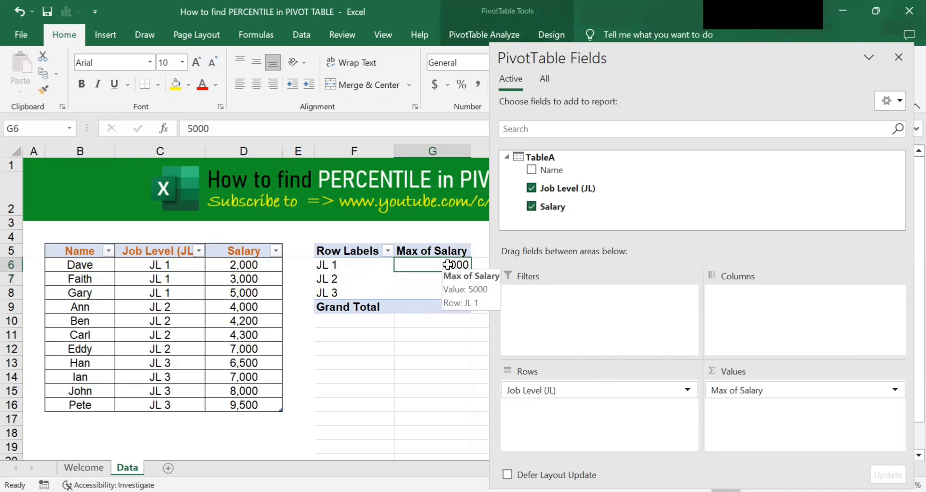
pyautogui.click(896, 393)
pyautogui.click(896, 393)
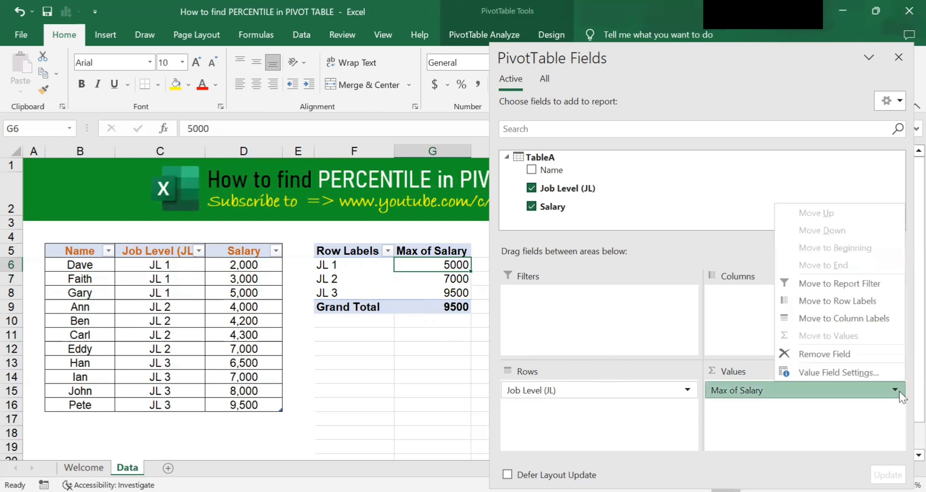
pyautogui.click(870, 375)
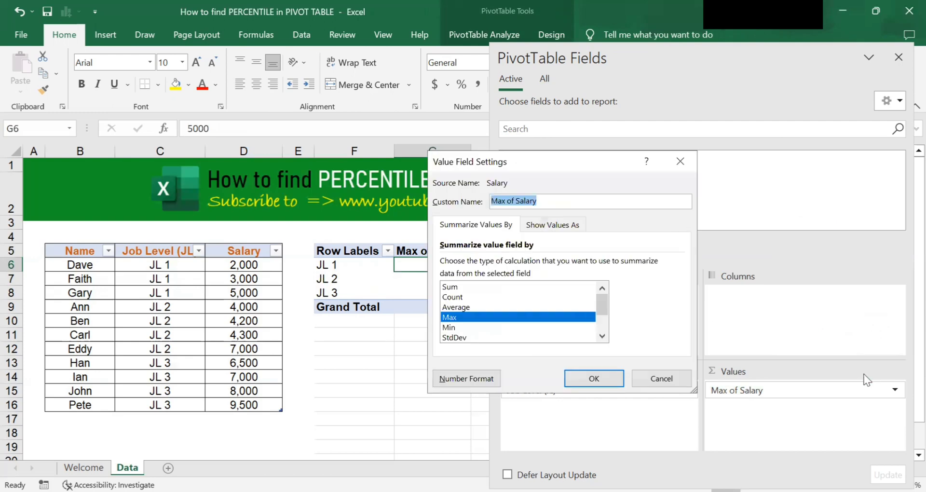
pyautogui.click(523, 307)
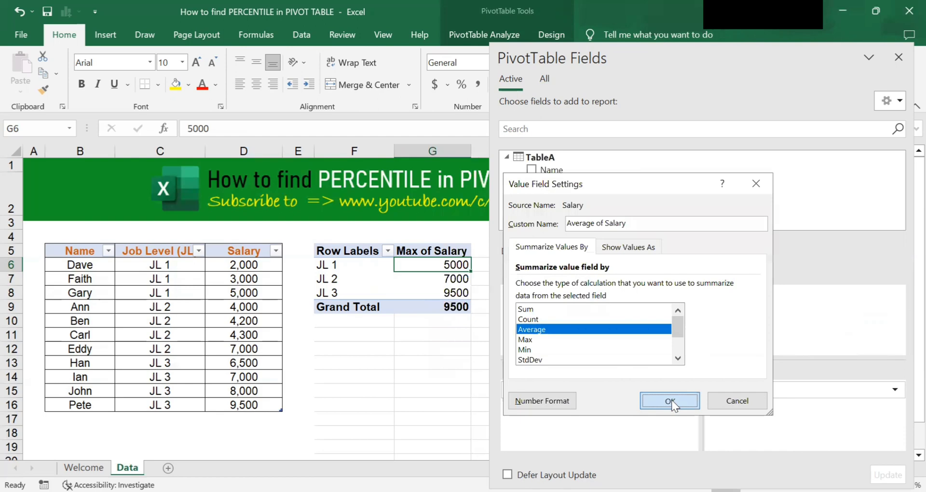
pyautogui.click(672, 400)
pyautogui.click(471, 368)
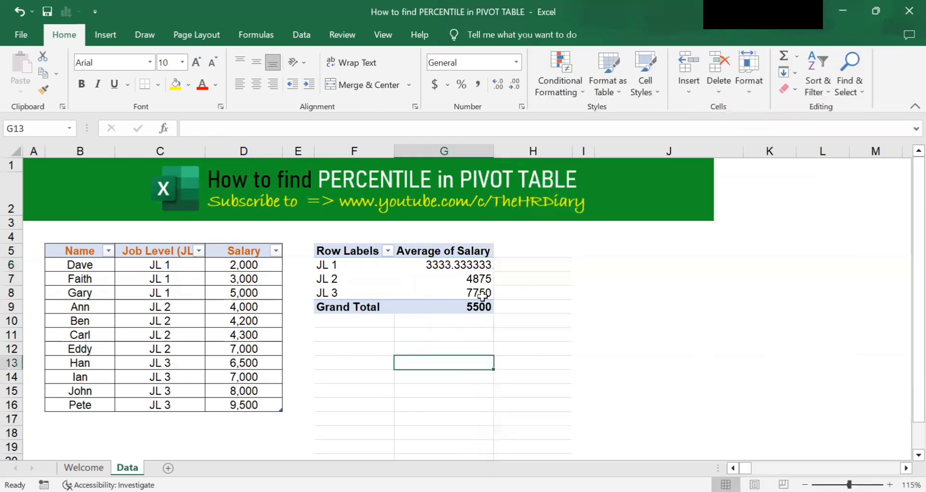
pyautogui.click(448, 266)
pyautogui.click(466, 348)
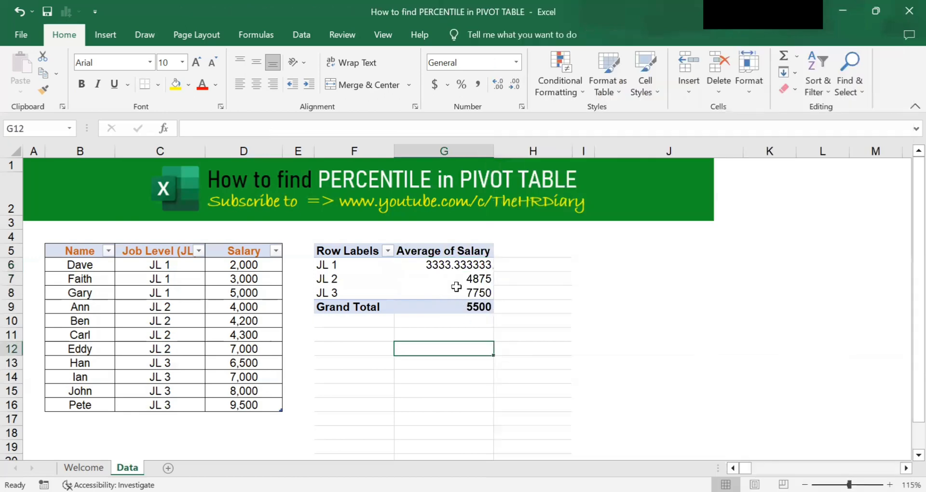
# - Narrow the PivotTable Fields pane so it no longer covers the PivotTable's Average of Salary column
pyautogui.click(456, 289)
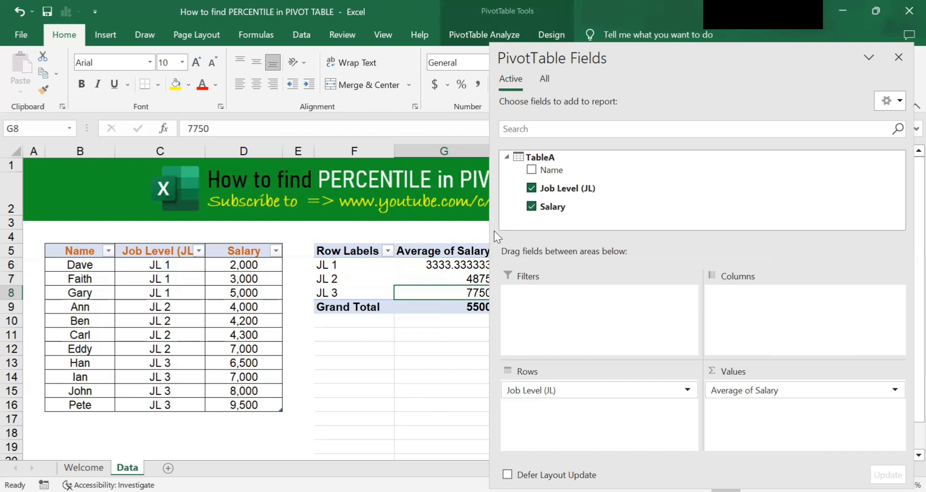
pyautogui.moveTo(491, 234); pyautogui.dragTo(556, 256)
pyautogui.click(466, 263)
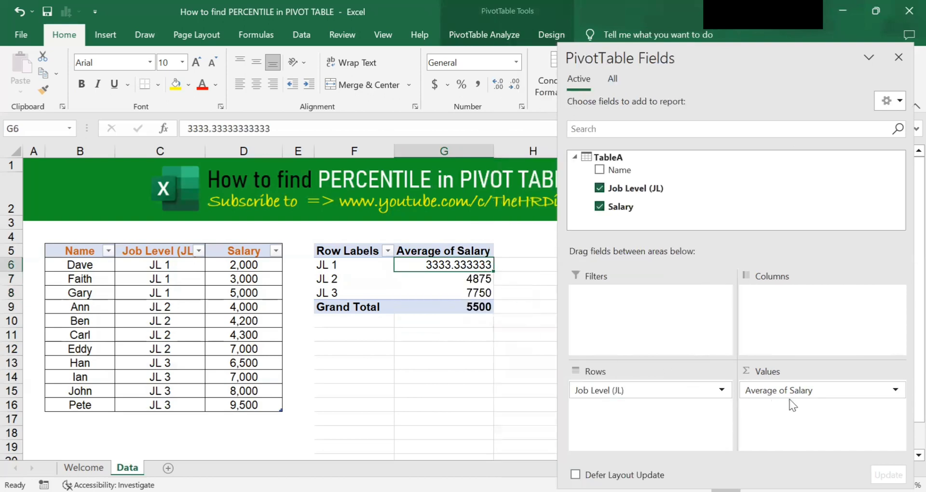
# - Change the PivotTable's salary value field to summarize by Count
pyautogui.click(897, 391)
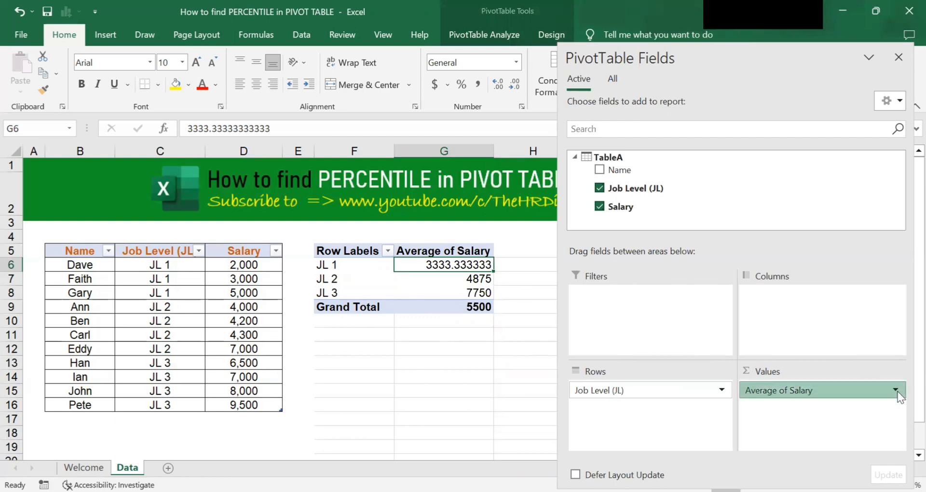
pyautogui.click(878, 373)
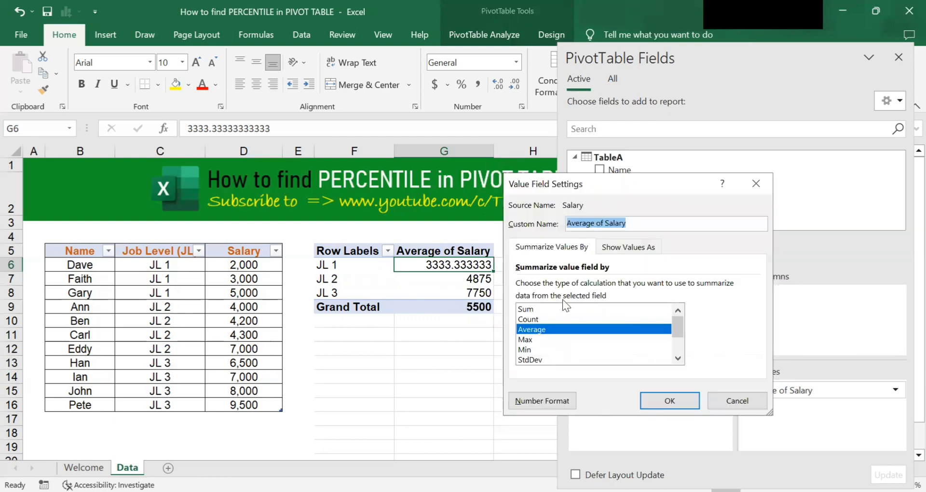
pyautogui.click(554, 319)
pyautogui.click(664, 402)
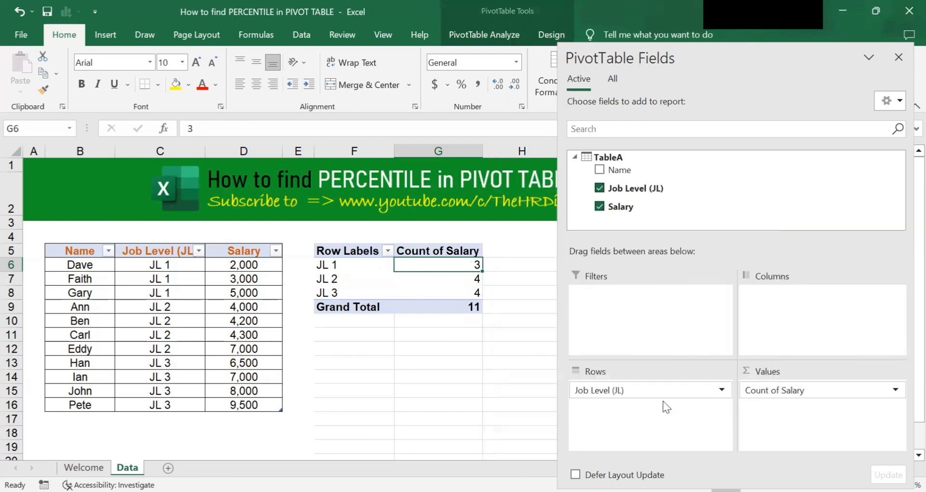
pyautogui.click(505, 317)
# - Compare the PivotTable's salary counts per job level and grand total with the job level entries C6:C16 in TableA
pyautogui.click(440, 263)
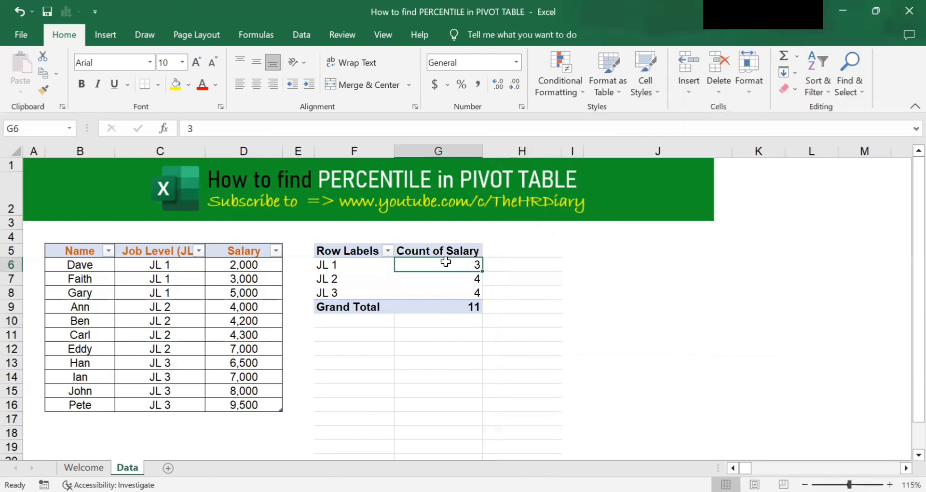
pyautogui.moveTo(188, 264); pyautogui.dragTo(241, 282)
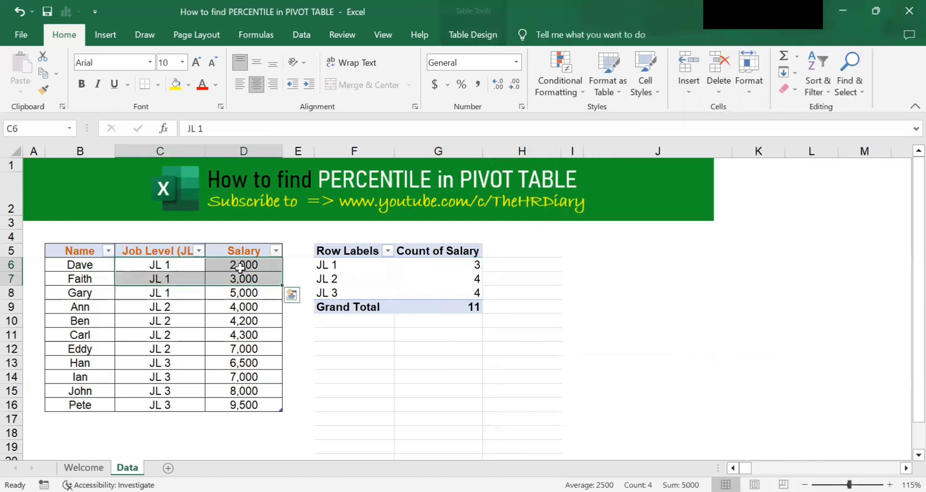
pyautogui.moveTo(159, 264); pyautogui.dragTo(166, 289)
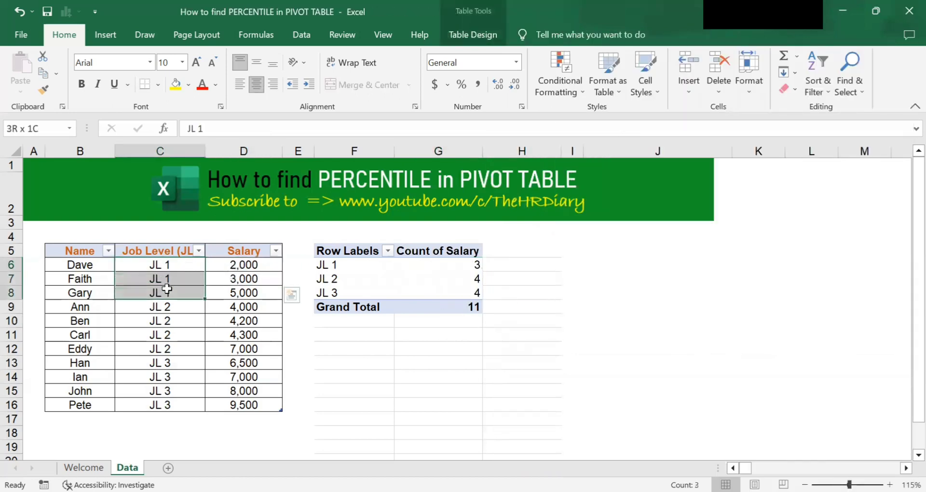
pyautogui.click(468, 267)
pyautogui.click(456, 279)
pyautogui.moveTo(171, 307); pyautogui.dragTo(192, 406)
pyautogui.click(422, 292)
pyautogui.moveTo(426, 316); pyautogui.dragTo(427, 308)
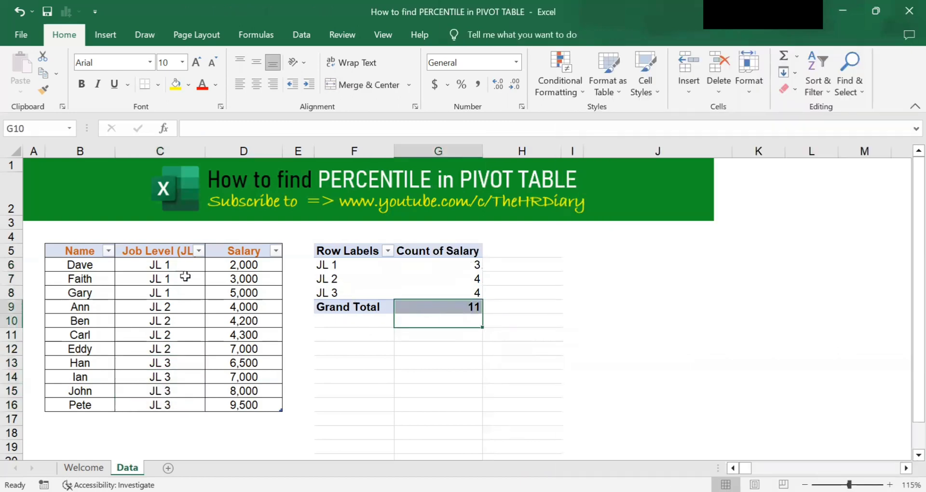
pyautogui.moveTo(175, 262); pyautogui.dragTo(186, 405)
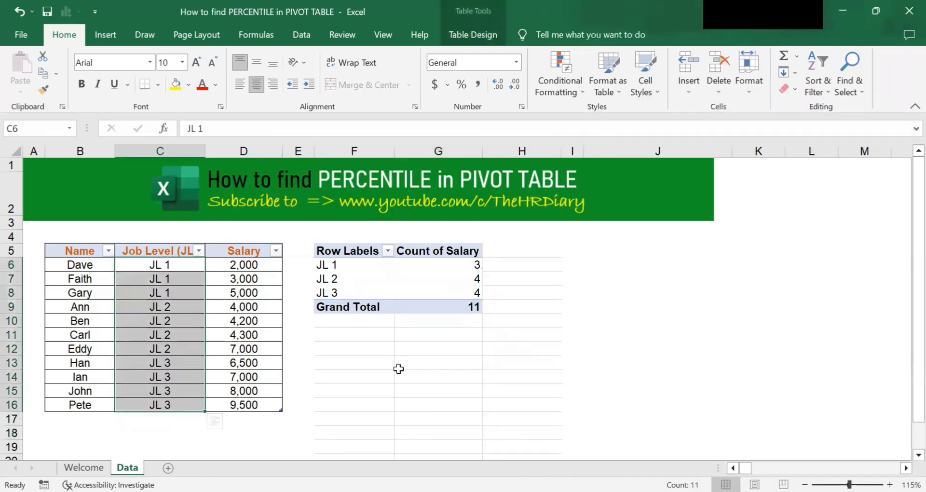
pyautogui.click(456, 307)
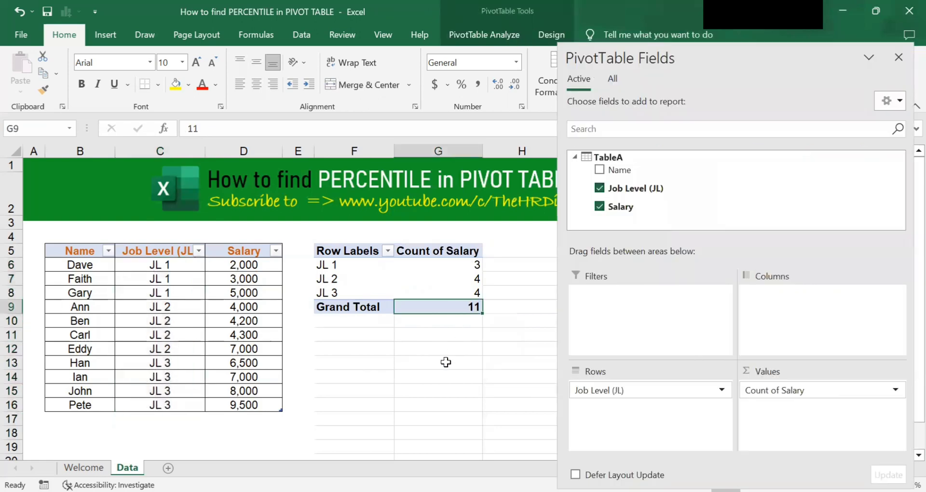
pyautogui.click(435, 385)
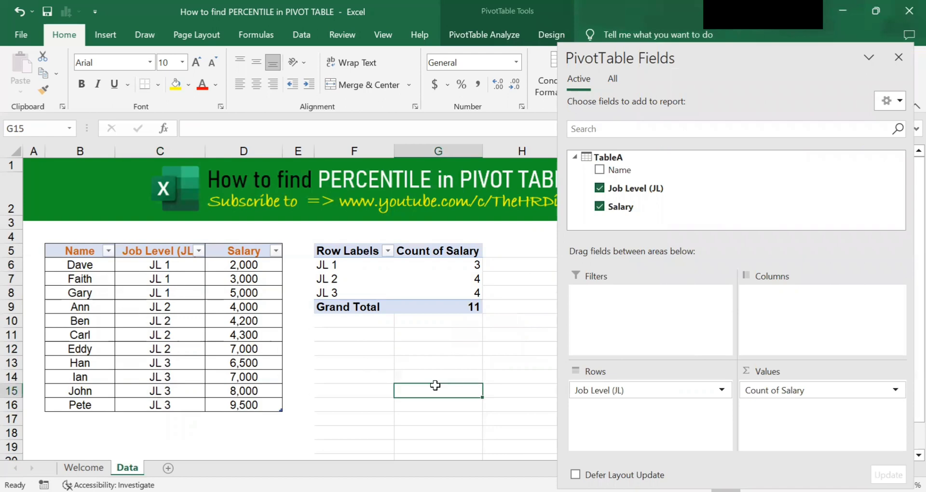
# - Change the PivotTable's salary value field from Count back to Average
pyautogui.click(424, 289)
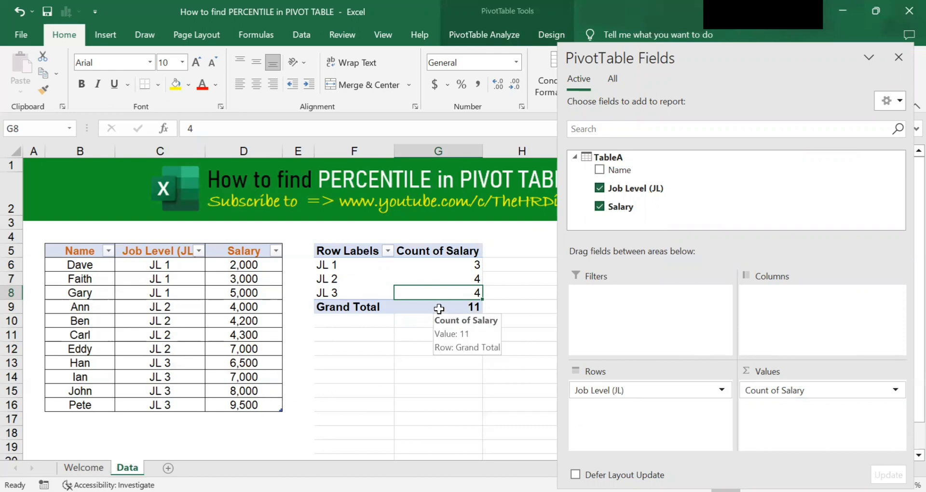
pyautogui.click(895, 390)
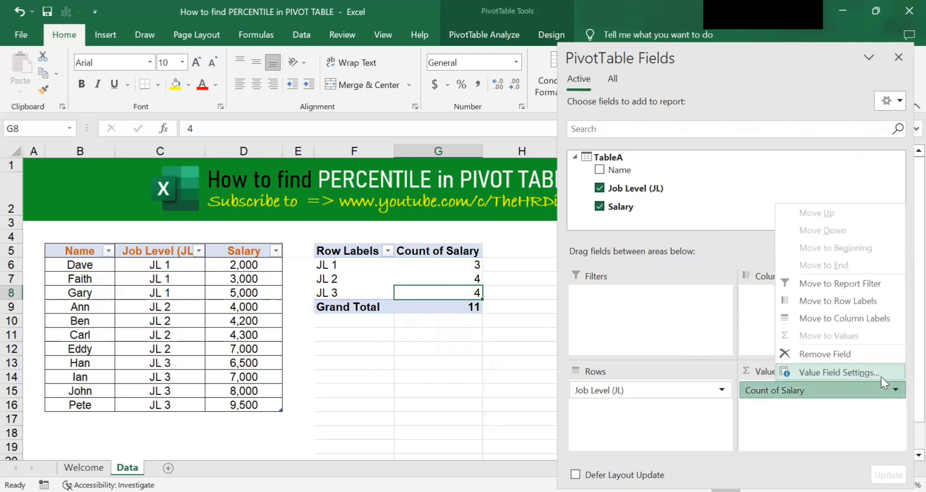
pyautogui.click(882, 378)
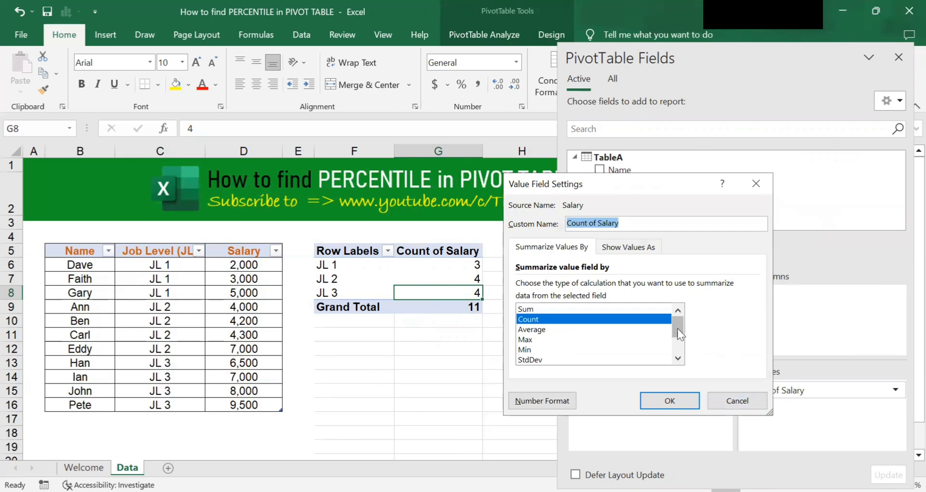
pyautogui.moveTo(680, 326)
pyautogui.mouseDown()
pyautogui.moveTo(679, 359)
pyautogui.moveTo(676, 321)
pyautogui.mouseUp()
pyautogui.click(535, 330)
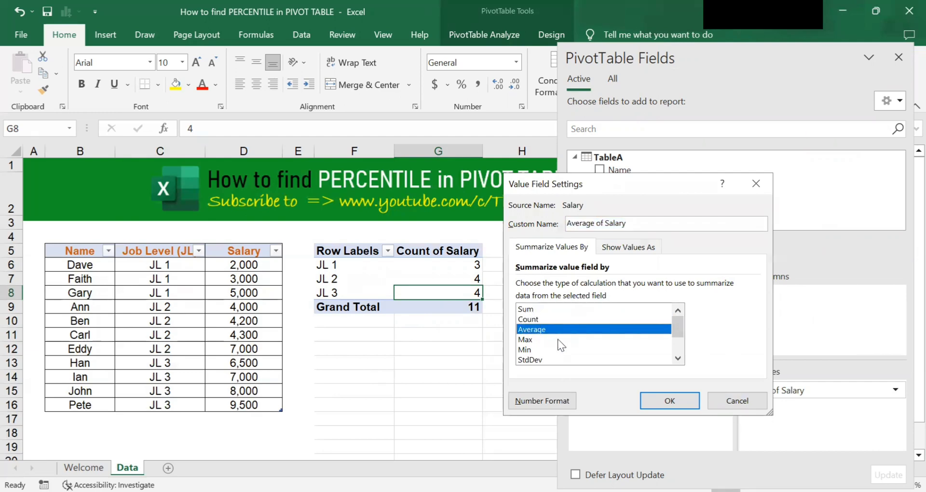
pyautogui.click(679, 359)
pyautogui.click(678, 358)
pyautogui.click(678, 357)
pyautogui.moveTo(679, 344); pyautogui.dragTo(681, 332)
pyautogui.click(676, 408)
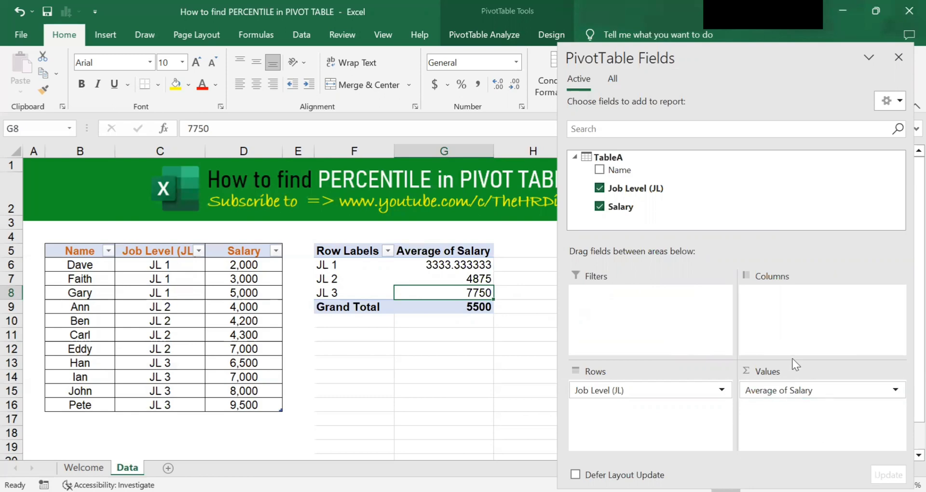
# - Start a new measure in TableA and name it p50
pyautogui.rightClick(607, 159)
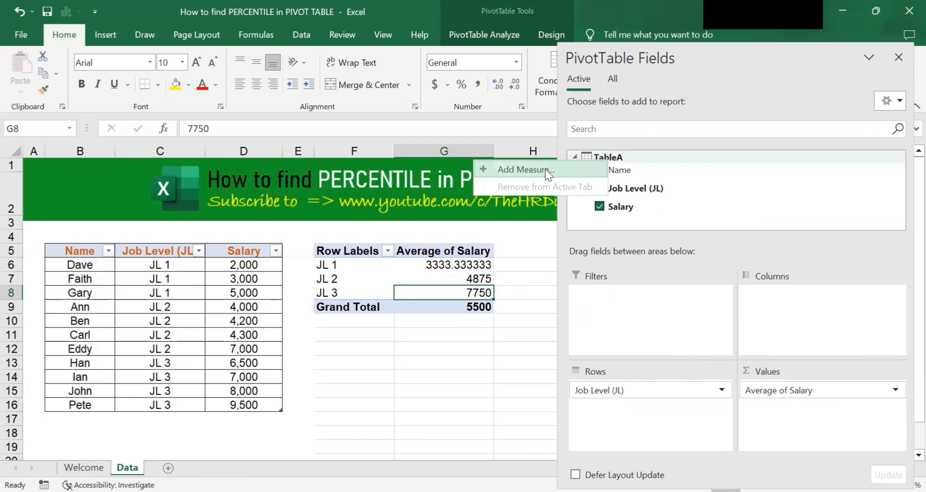
pyautogui.click(546, 172)
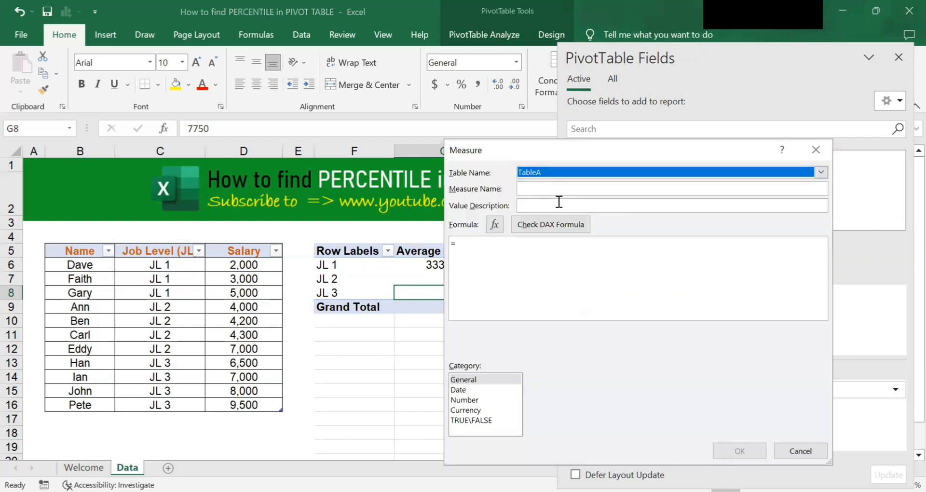
pyautogui.click(558, 188)
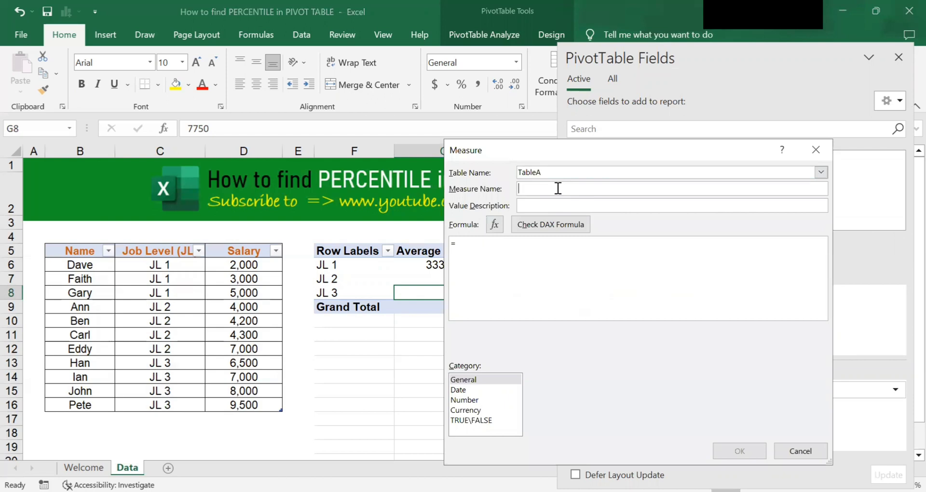
pyautogui.write('p5')
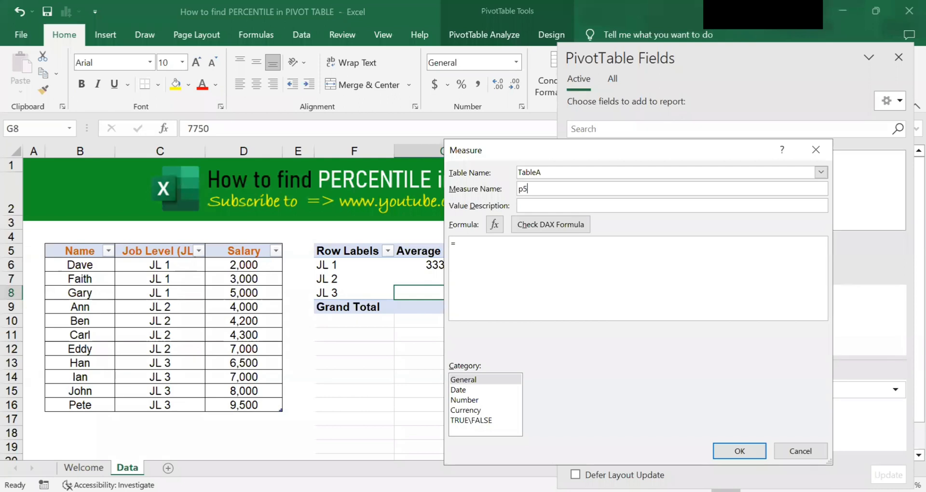
pyautogui.write('0')
# - Enter the p50 measure's formula as =PERCENTILE.INC([Salary],0.5)
pyautogui.click(514, 250)
pyautogui.write('per')
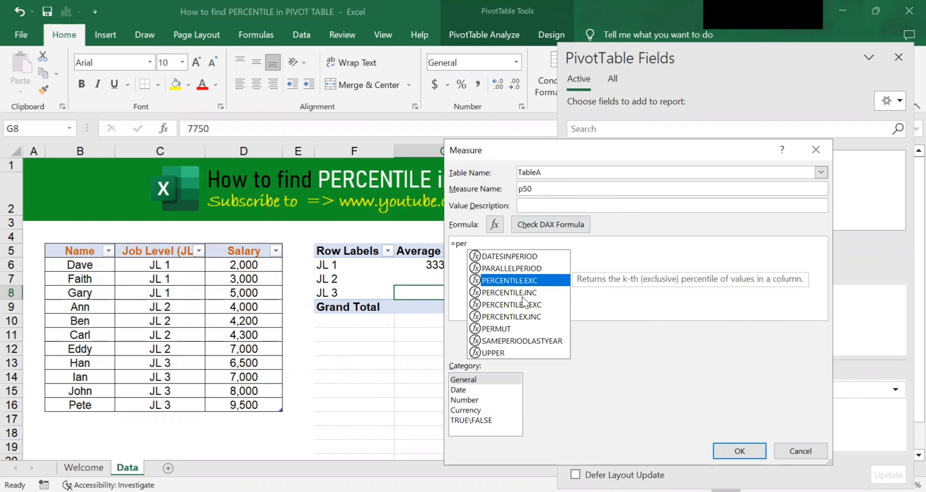
pyautogui.click(537, 295)
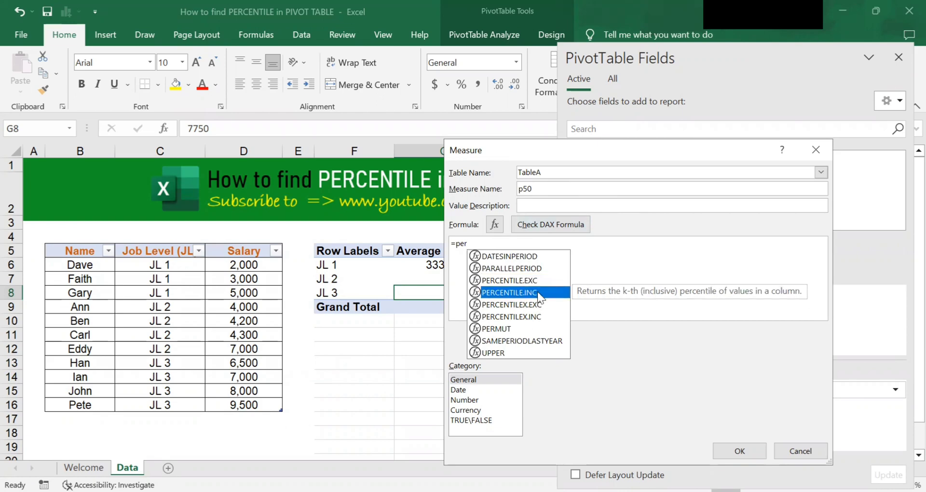
pyautogui.doubleClick(539, 291)
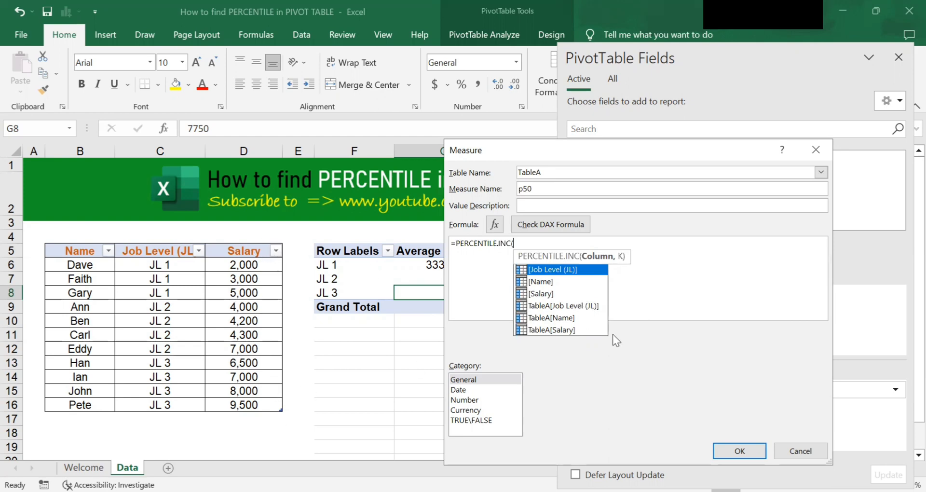
pyautogui.click(552, 294)
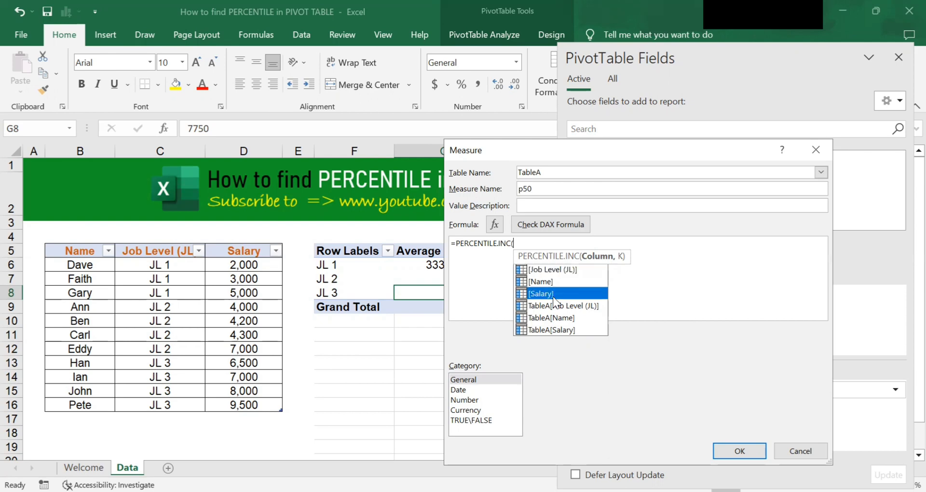
pyautogui.doubleClick(554, 295)
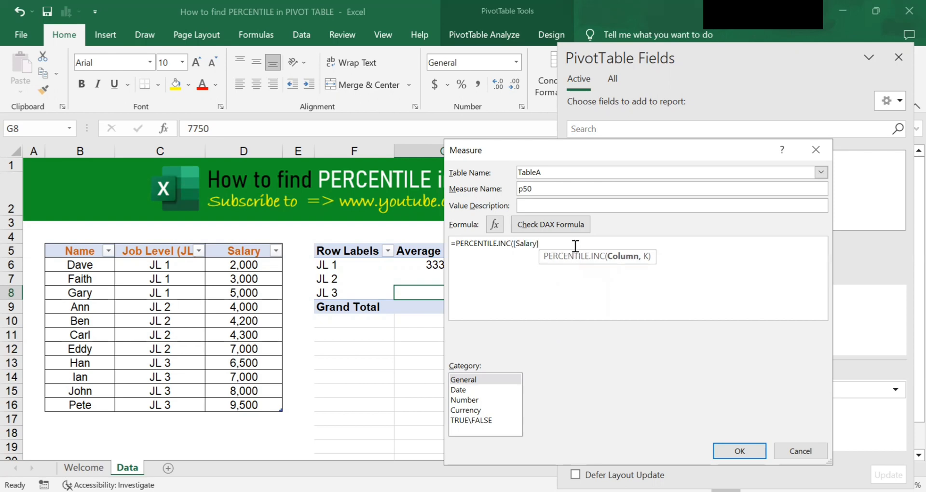
pyautogui.write(',0.5')
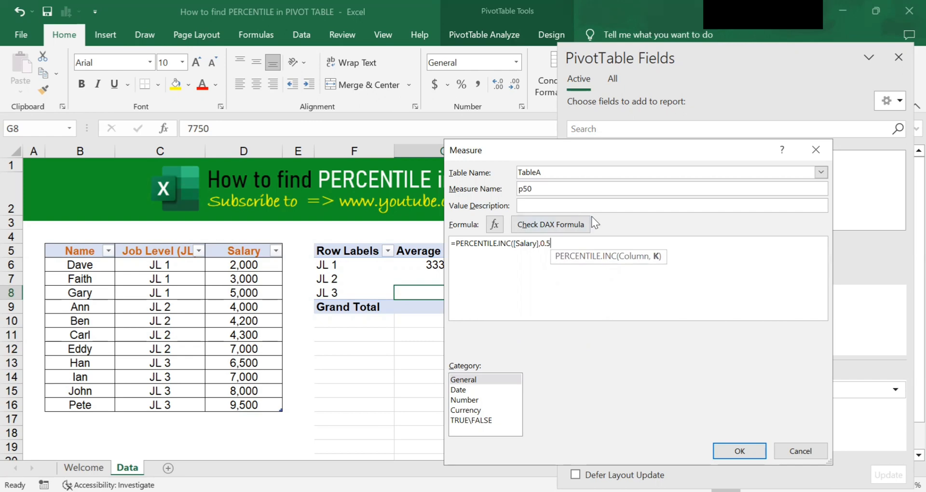
pyautogui.write(')')
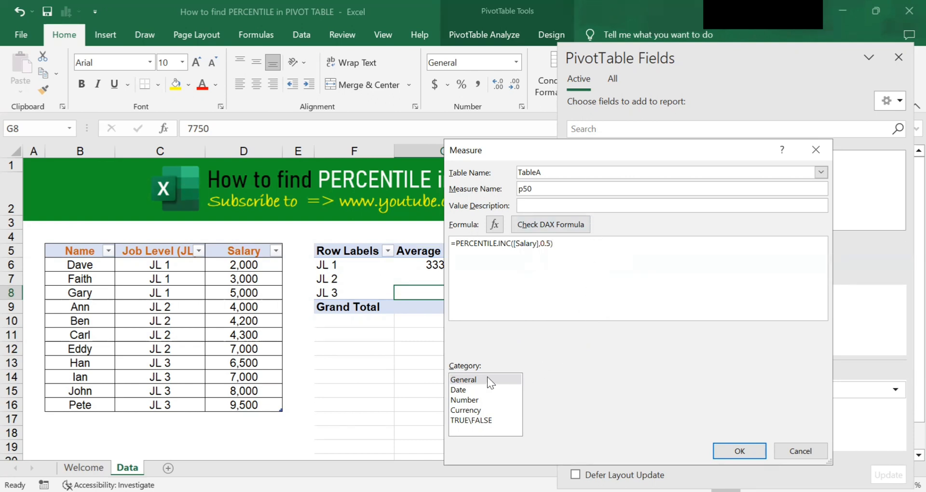
# - Format the p50 measure as a Number with zero decimal places and the 1000 separator, and create it
pyautogui.click(469, 399)
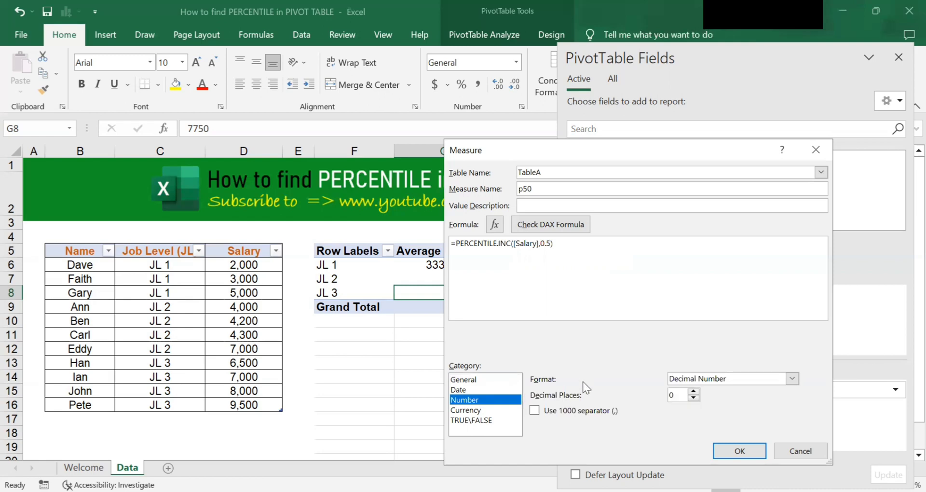
pyautogui.click(534, 410)
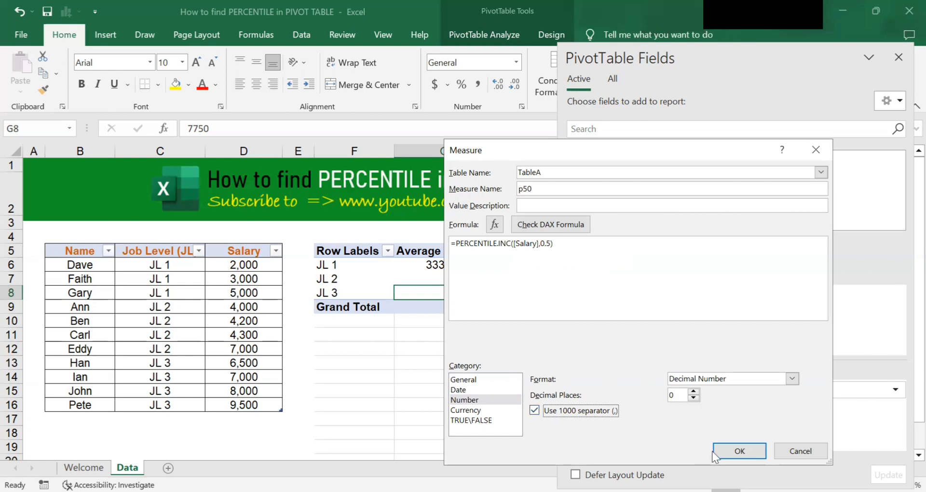
pyautogui.click(737, 452)
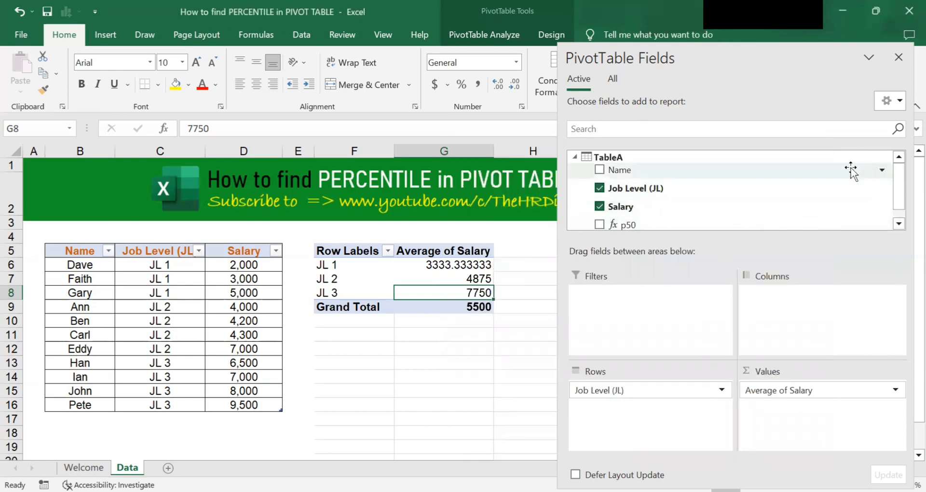
# - Add the p50 measure to the PivotTable's values beside Average of Salary
pyautogui.scroll(-1, 868, 215)
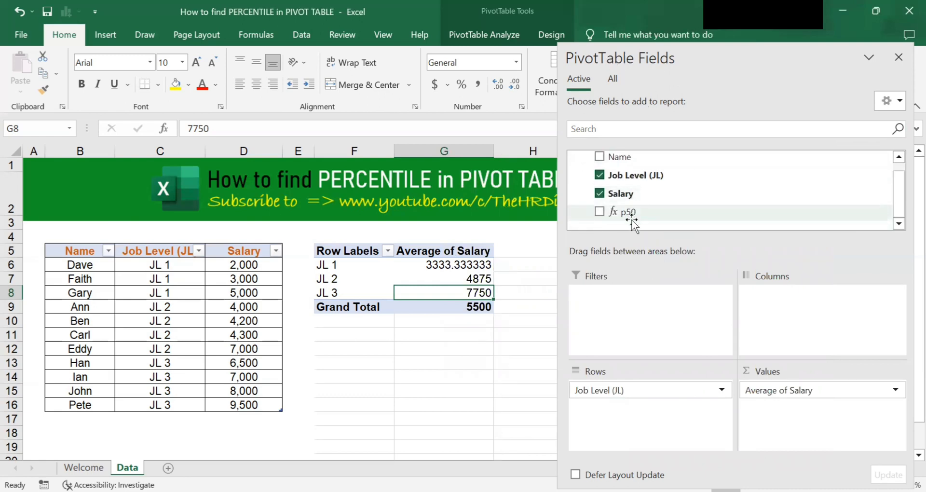
pyautogui.scroll(1, 630, 222)
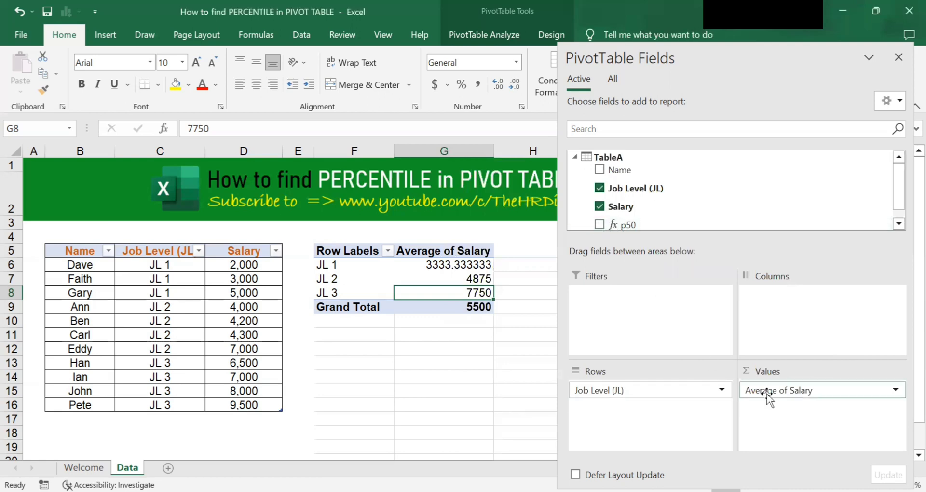
pyautogui.click(599, 225)
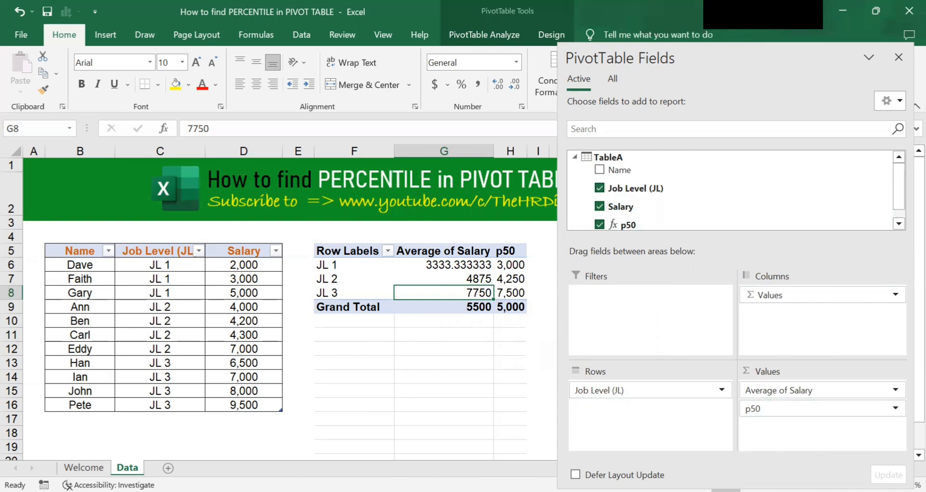
# - Set the number format of the Average of Salary value field to Number with 0 decimal places
pyautogui.click(475, 264)
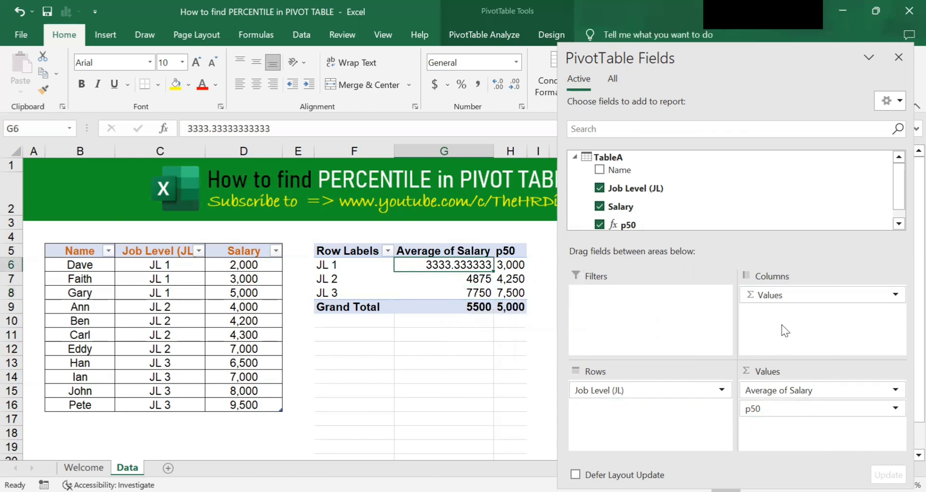
pyautogui.click(899, 389)
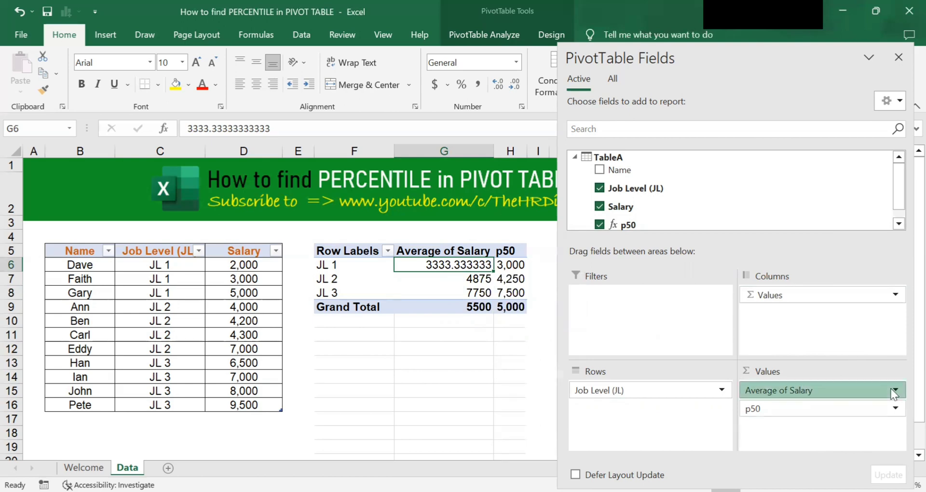
pyautogui.click(891, 389)
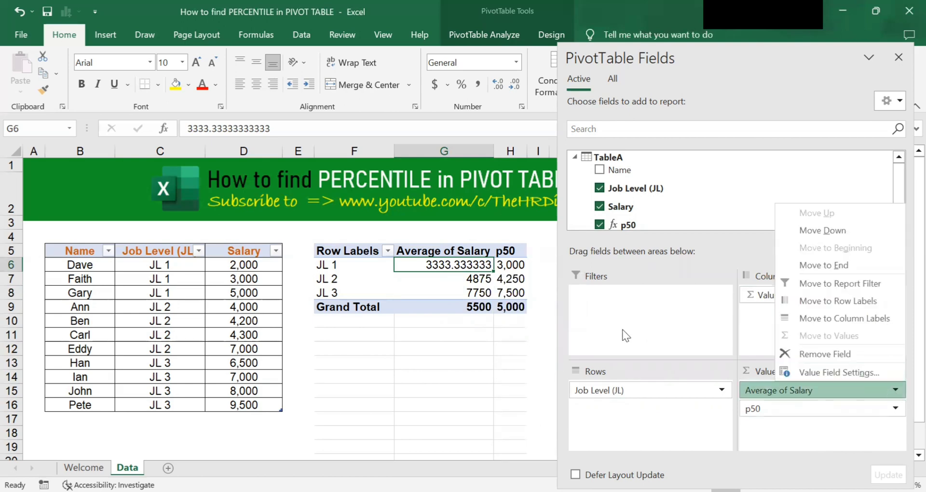
pyautogui.click(855, 370)
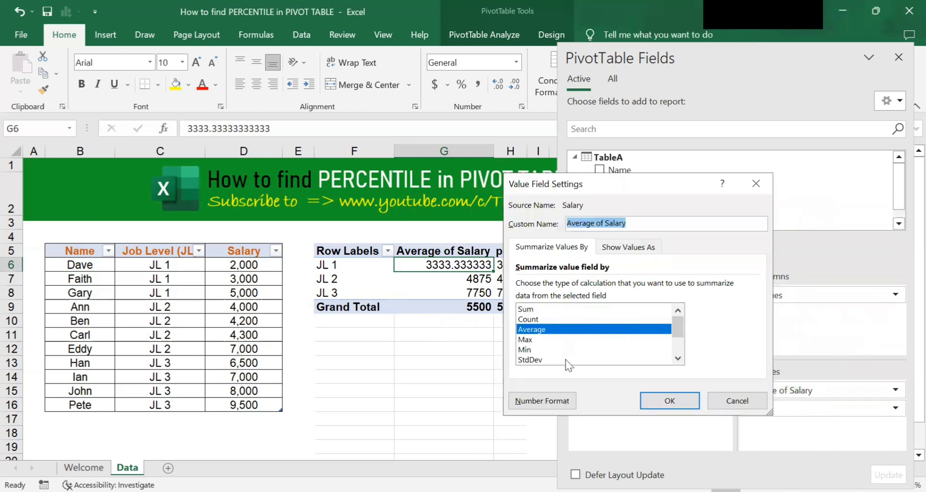
pyautogui.click(547, 402)
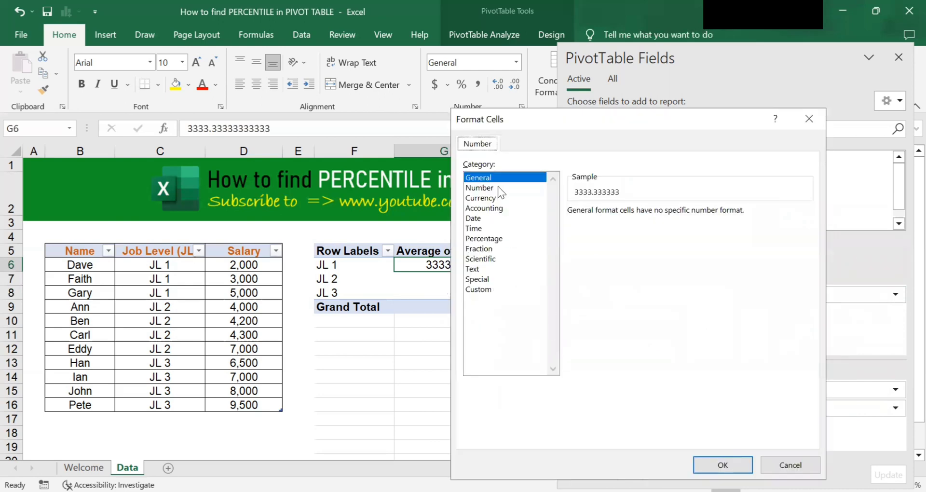
pyautogui.click(498, 187)
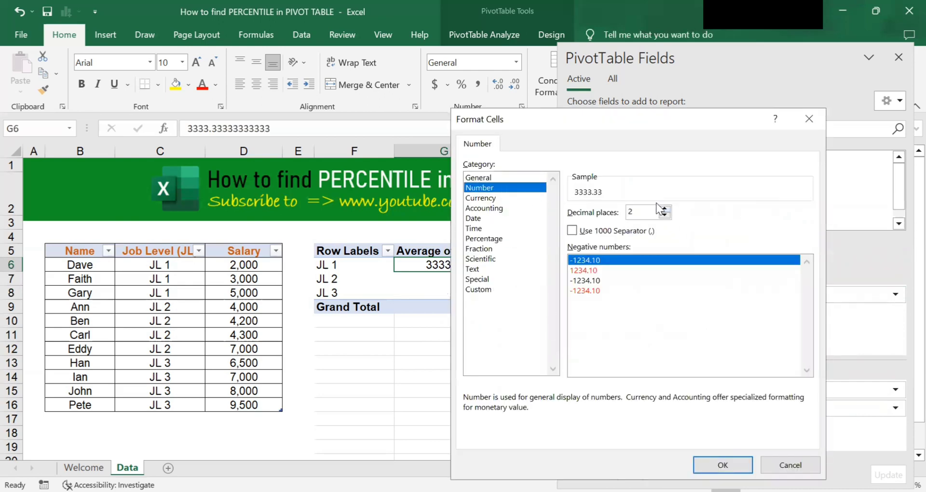
pyautogui.click(665, 215)
pyautogui.click(668, 213)
pyautogui.click(722, 464)
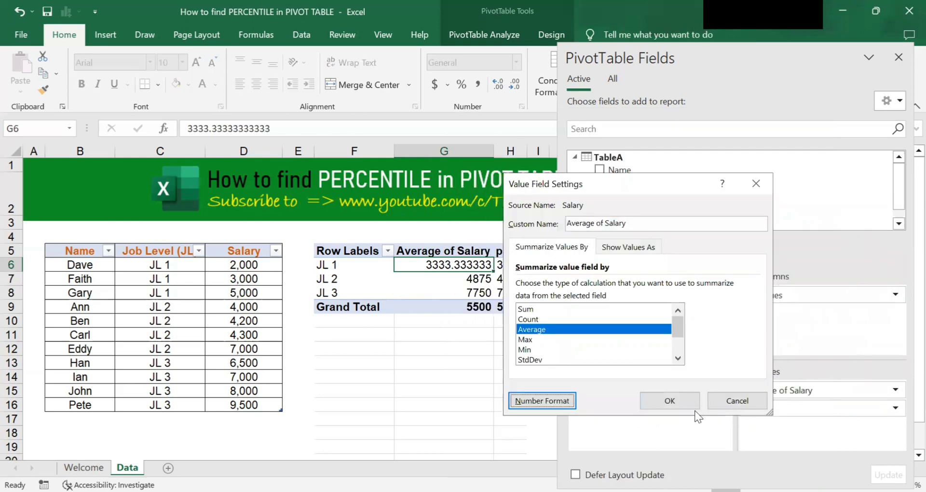
pyautogui.click(669, 400)
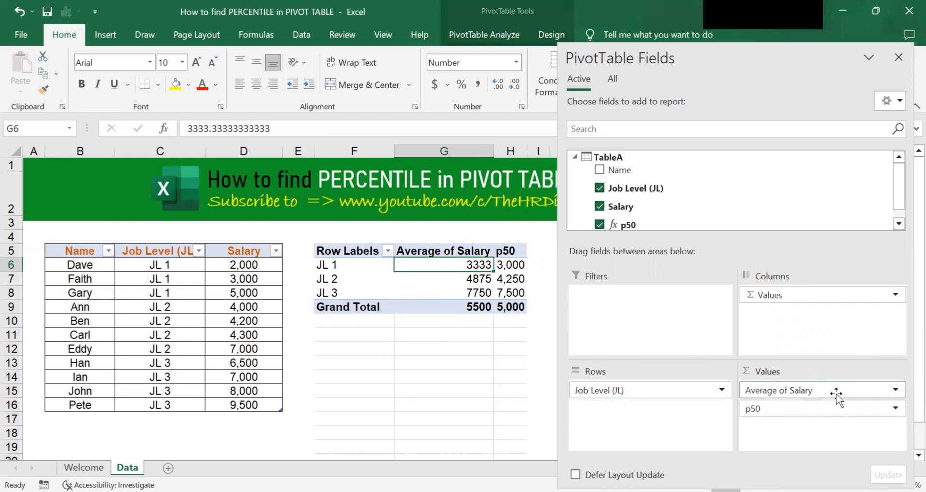
# - Turn on the 1000 separator in the number format of the Average of Salary value field
pyautogui.click(868, 390)
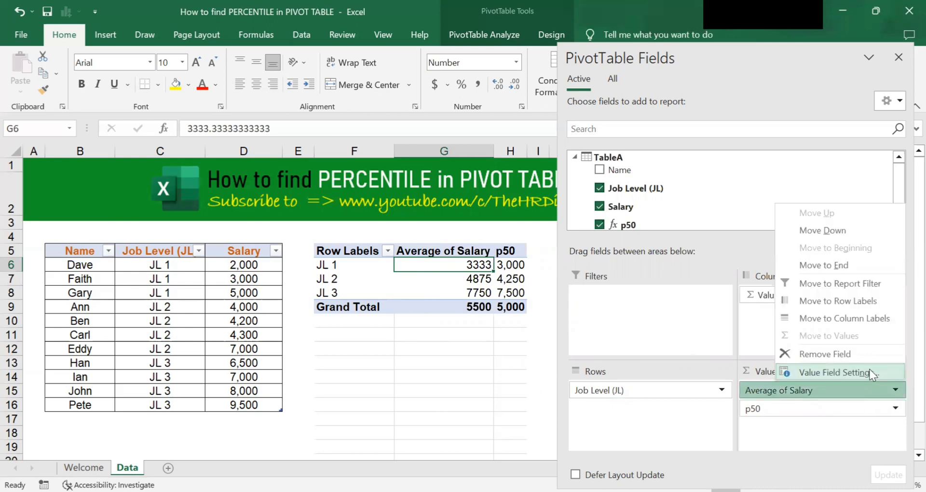
pyautogui.click(870, 370)
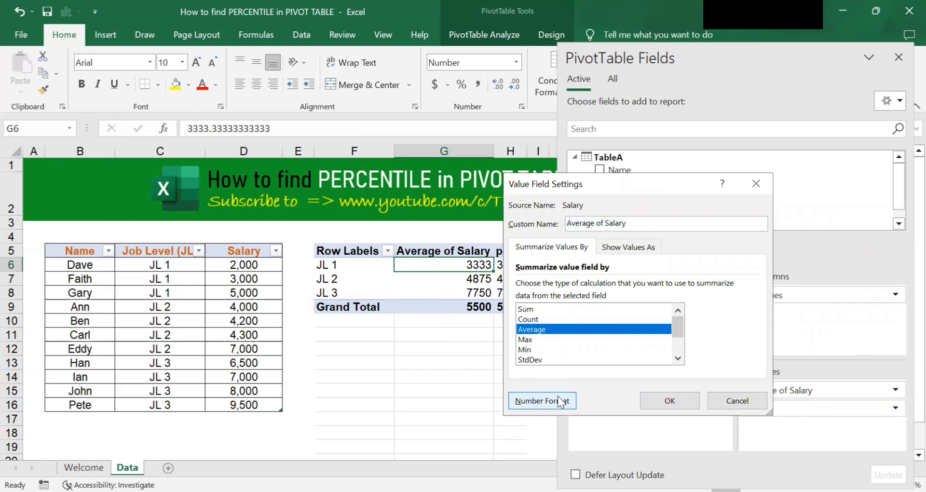
pyautogui.click(558, 400)
pyautogui.click(610, 231)
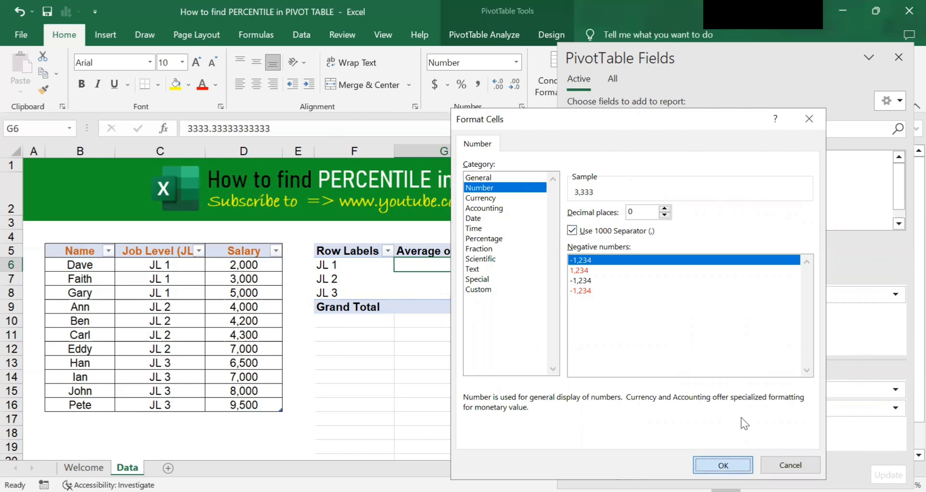
pyautogui.click(723, 465)
pyautogui.click(670, 396)
# - Select the empty cell G14 below the PivotTable to hide its field list, and zoom the worksheet out to 100%
pyautogui.click(482, 391)
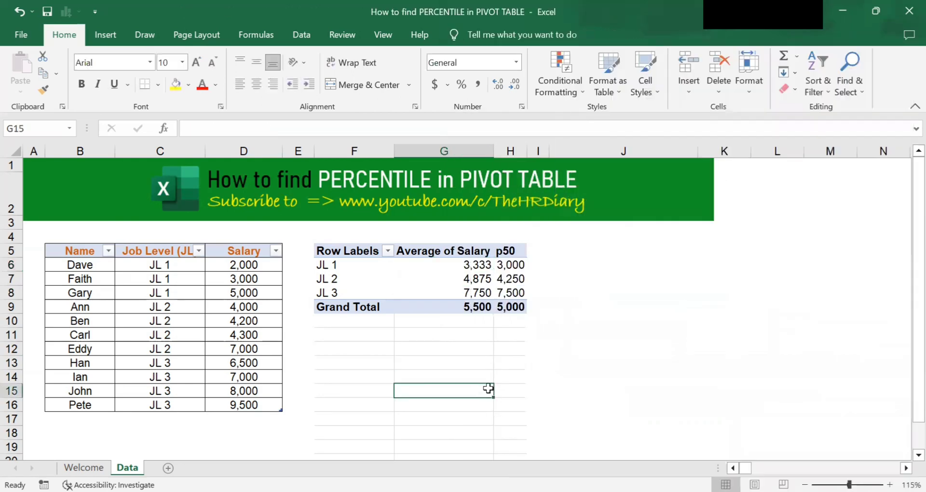
pyautogui.click(476, 374)
pyautogui.scroll(-1, 469, 356)
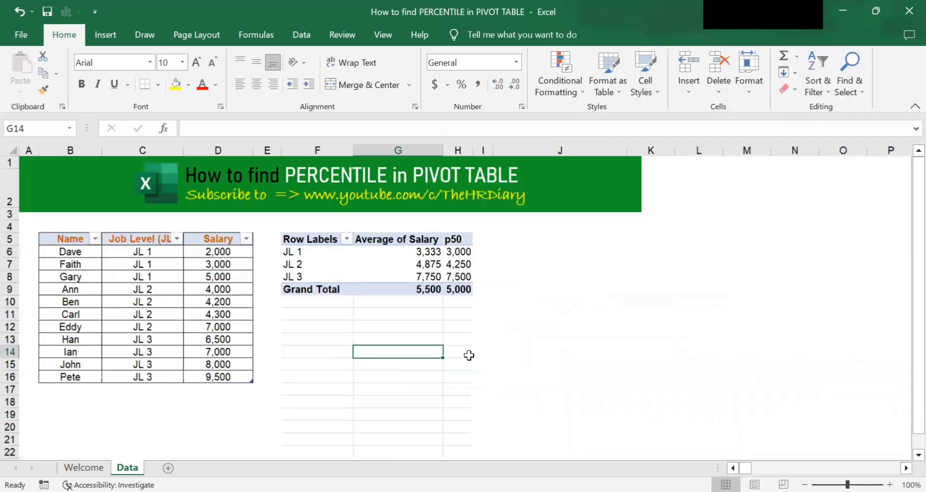
# - Start a new measure in TableA from the PivotTable's field list and name it p25
pyautogui.click(386, 248)
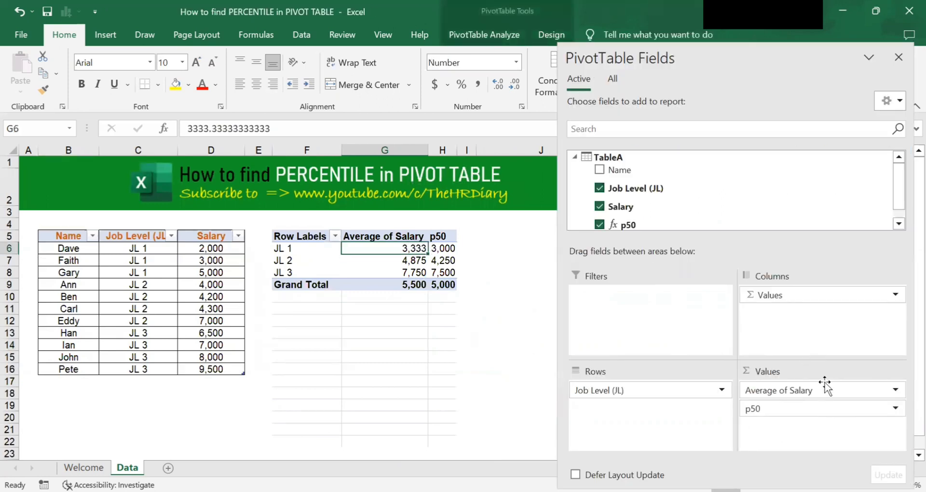
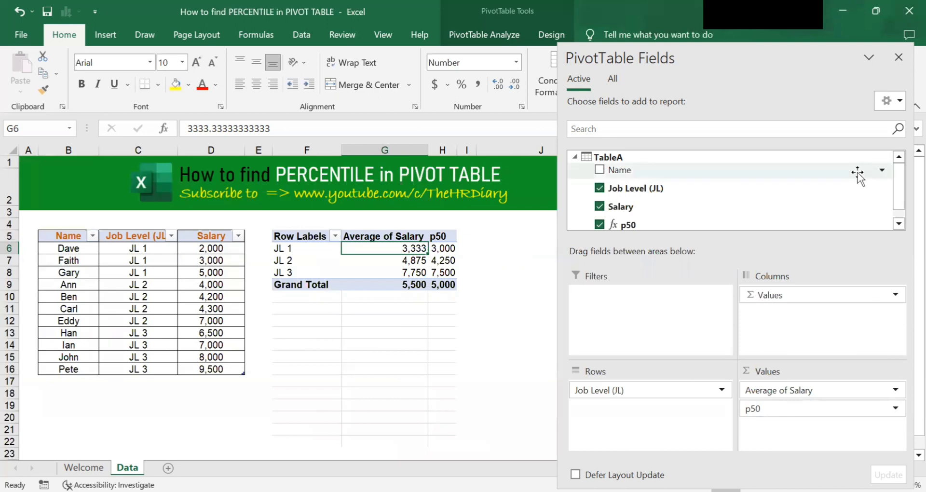
pyautogui.rightClick(609, 162)
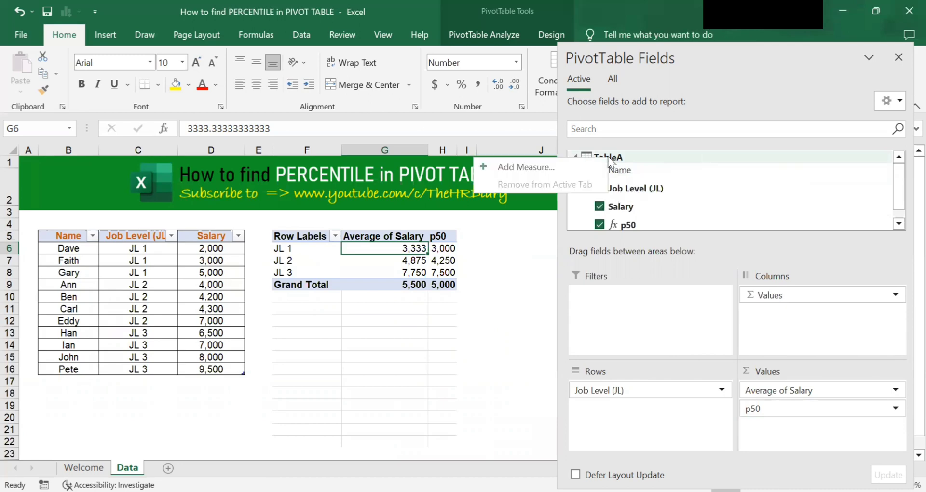
pyautogui.click(582, 162)
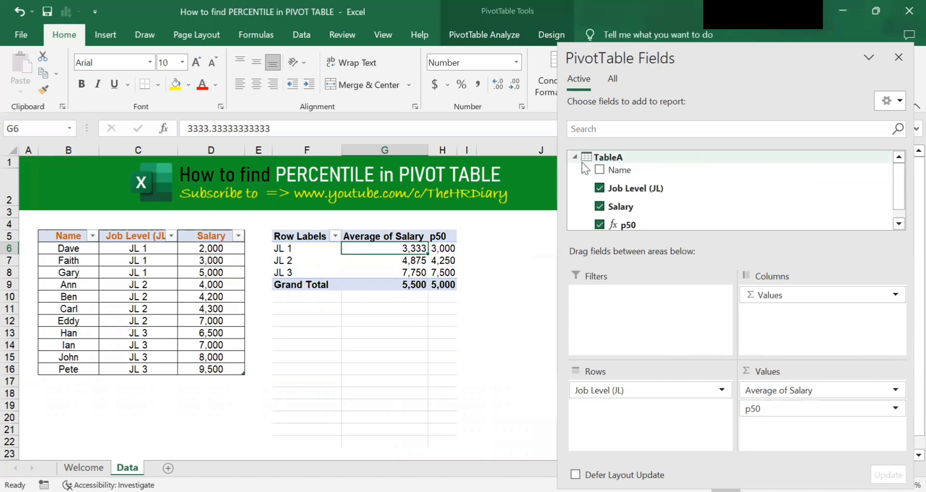
pyautogui.click(572, 192)
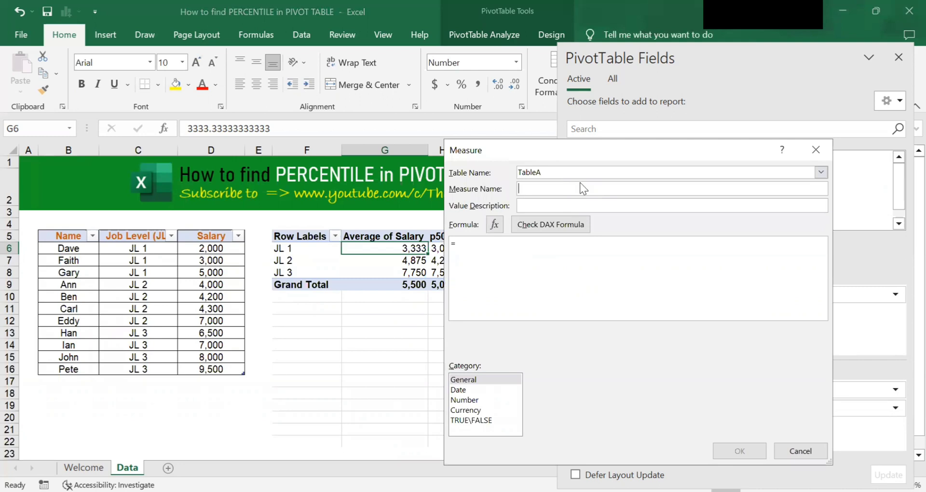
pyautogui.write('p')
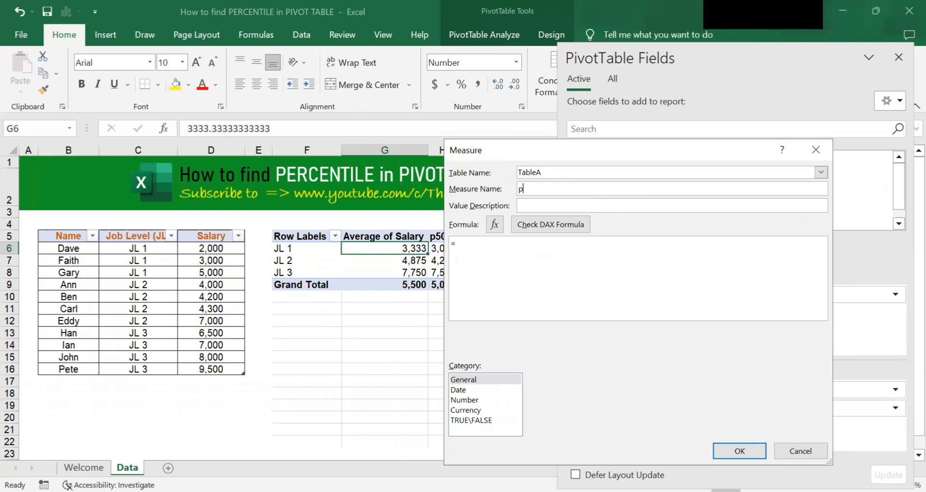
pyautogui.write('2')
pyautogui.write('5')
# - Enter the p25 measure's formula as =PERCENTILE.INC([Salary],0.25)
pyautogui.click(563, 246)
pyautogui.write('per')
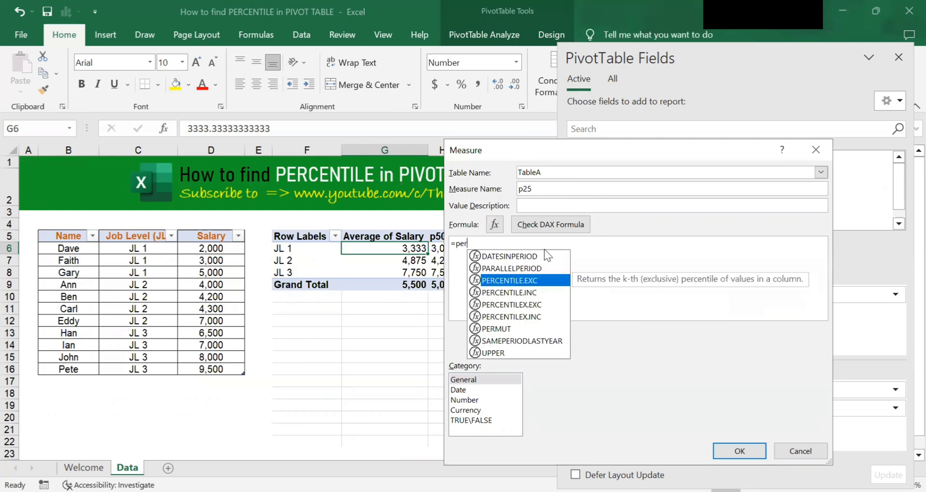
pyautogui.click(504, 295)
pyautogui.doubleClick(504, 292)
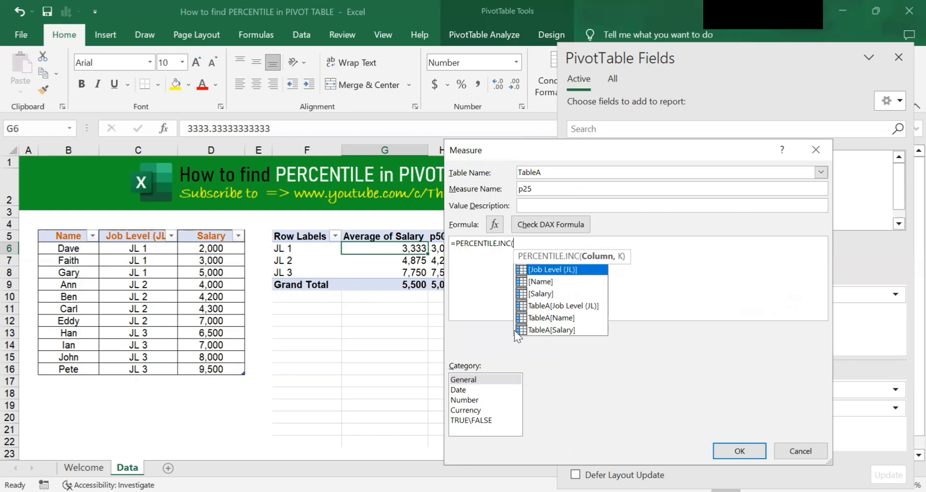
pyautogui.click(548, 295)
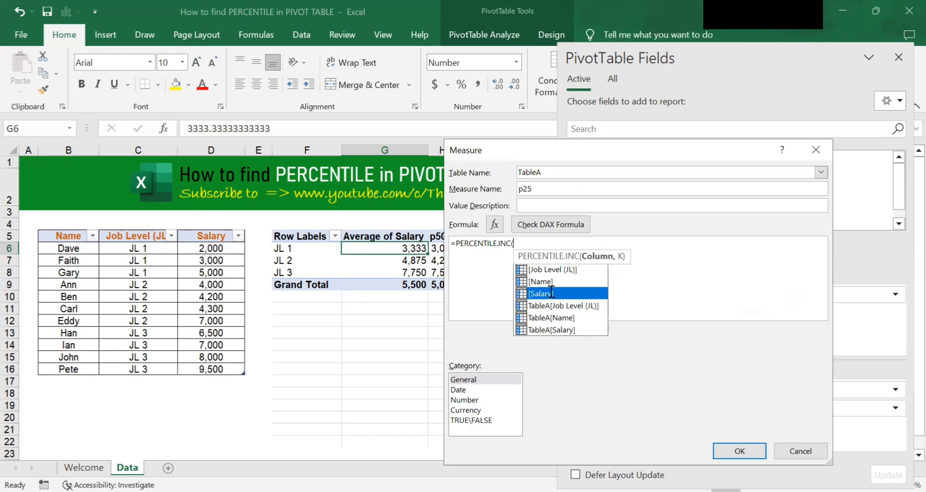
pyautogui.doubleClick(549, 295)
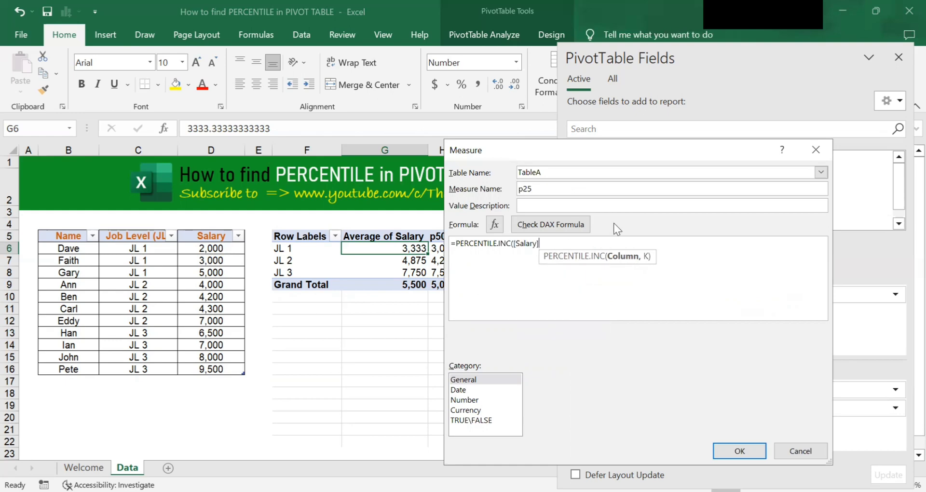
pyautogui.write(',0.2')
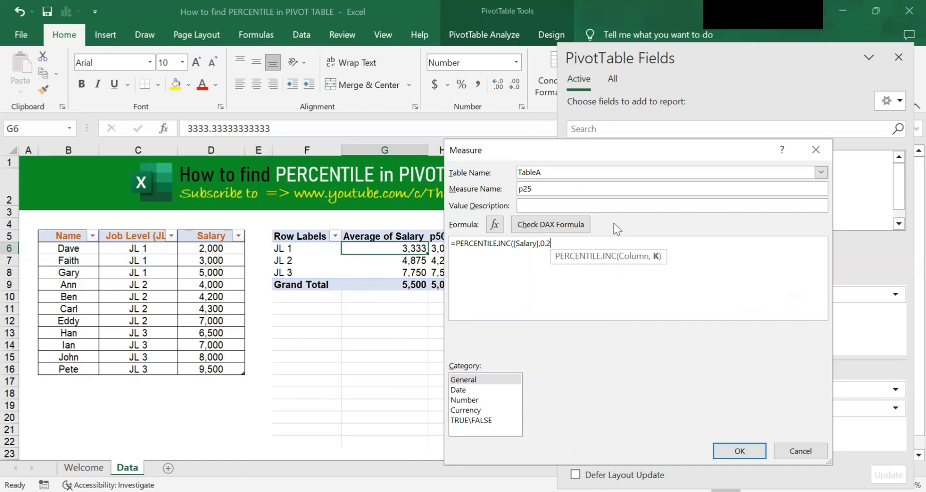
pyautogui.write('5')
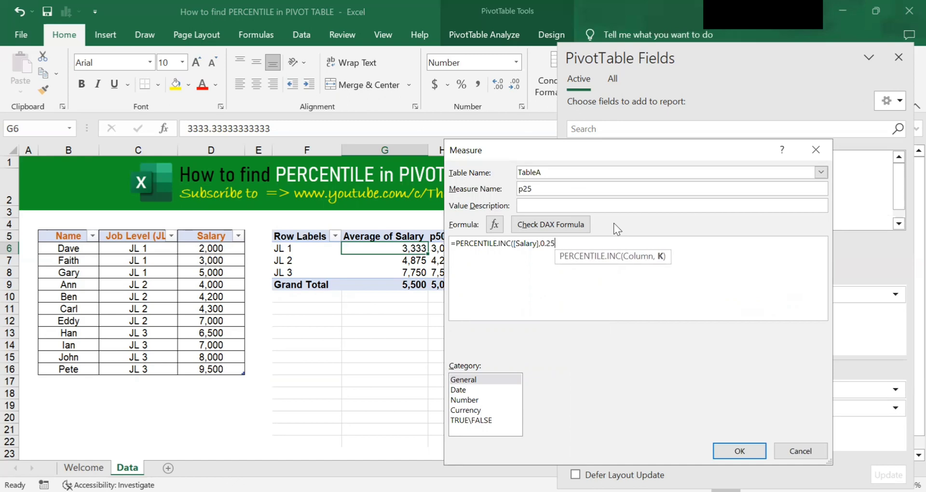
pyautogui.write(')')
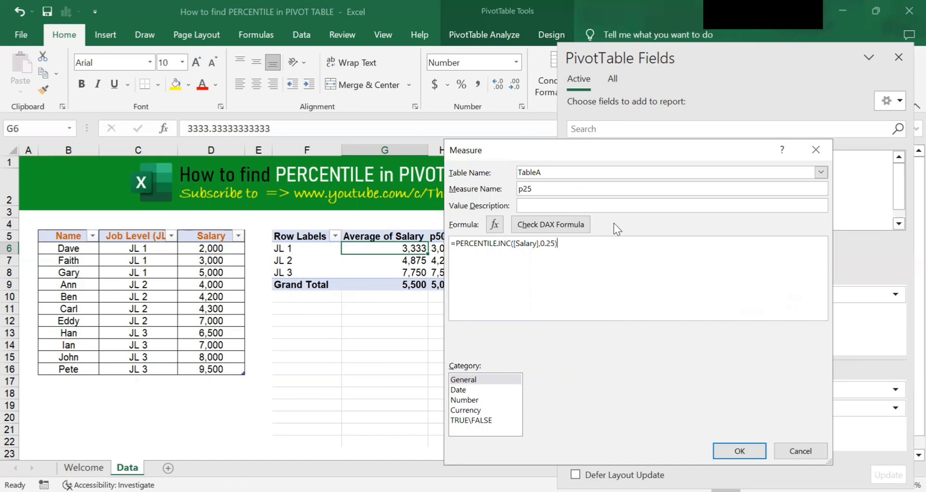
# - Format the p25 measure as Number with the 1000 separator and add it to the PivotTable's values
pyautogui.click(473, 400)
pyautogui.click(561, 409)
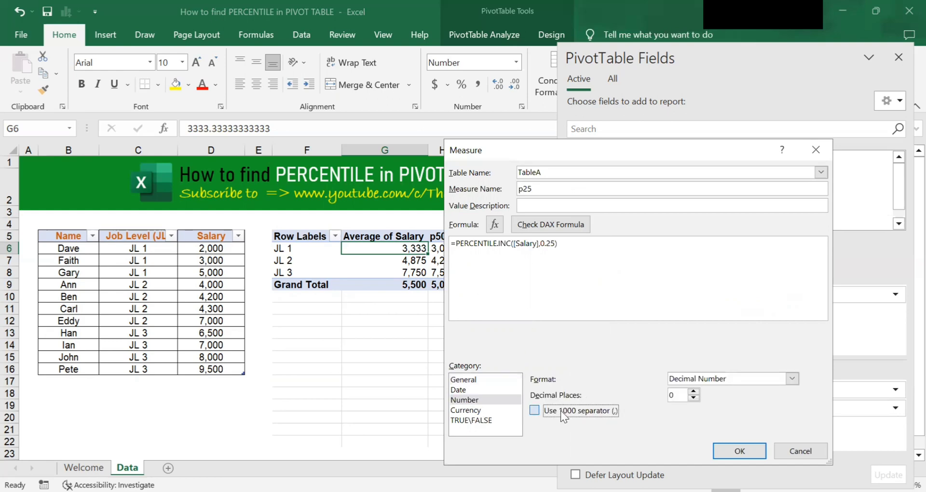
pyautogui.click(737, 451)
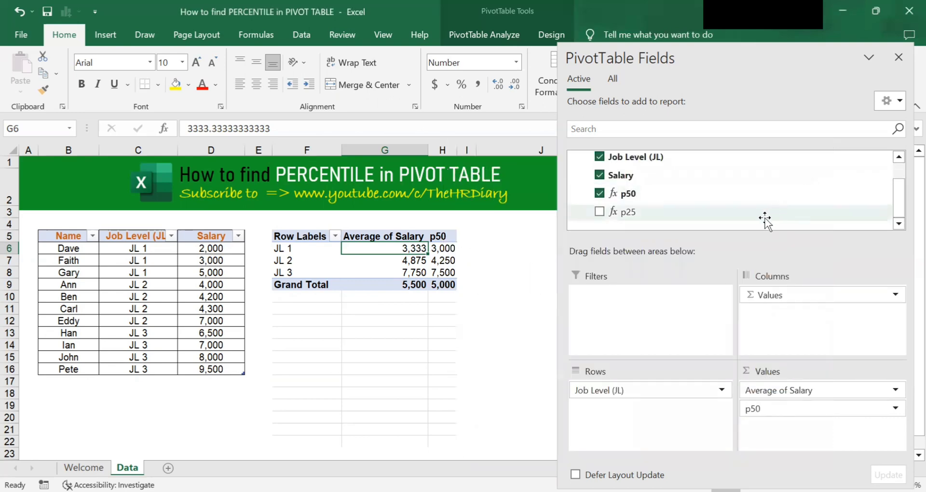
pyautogui.click(599, 212)
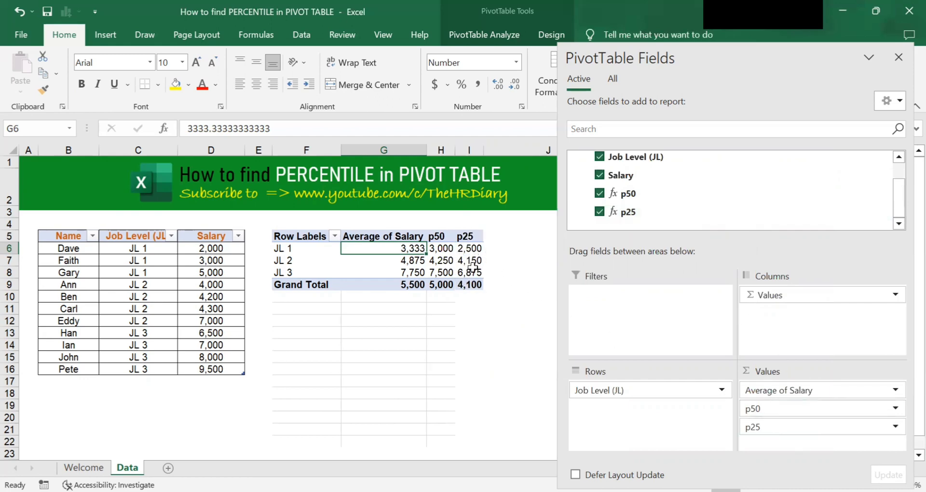
pyautogui.moveTo(475, 271)
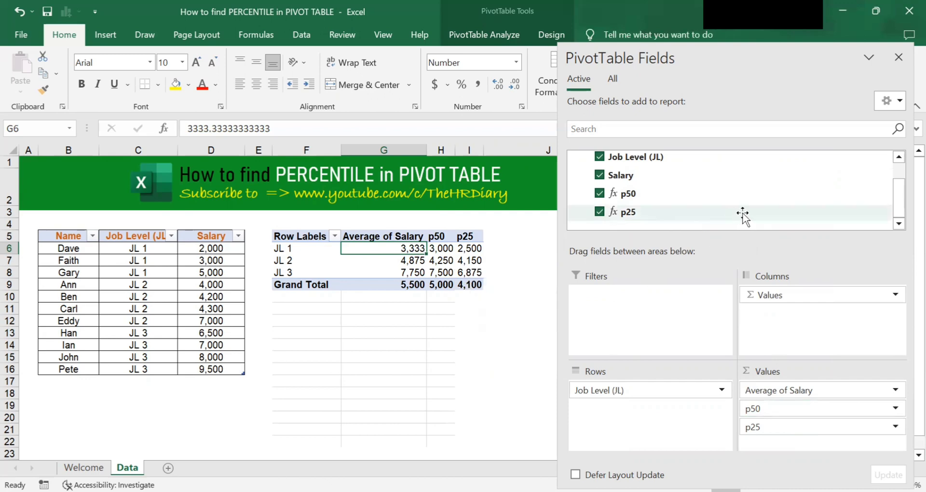
# - Start another new measure in TableA and name it p75
pyautogui.scroll(2, 743, 214)
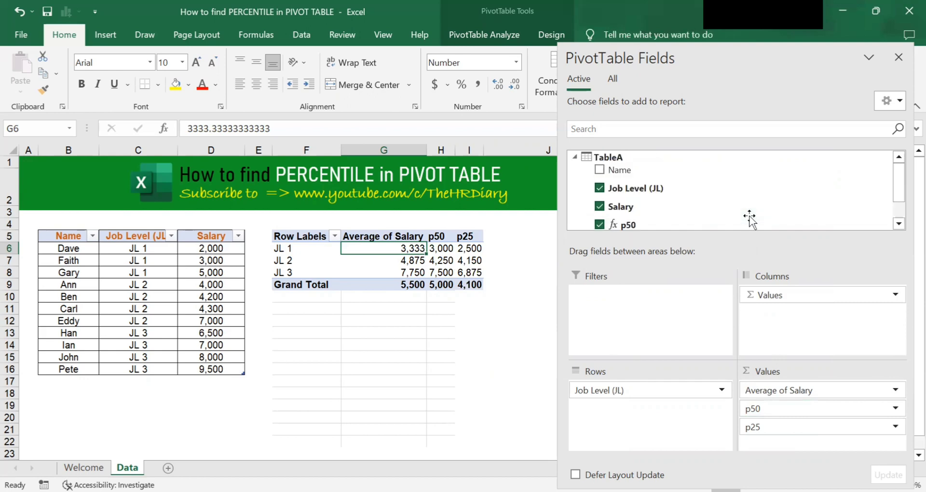
pyautogui.rightClick(593, 153)
pyautogui.click(577, 161)
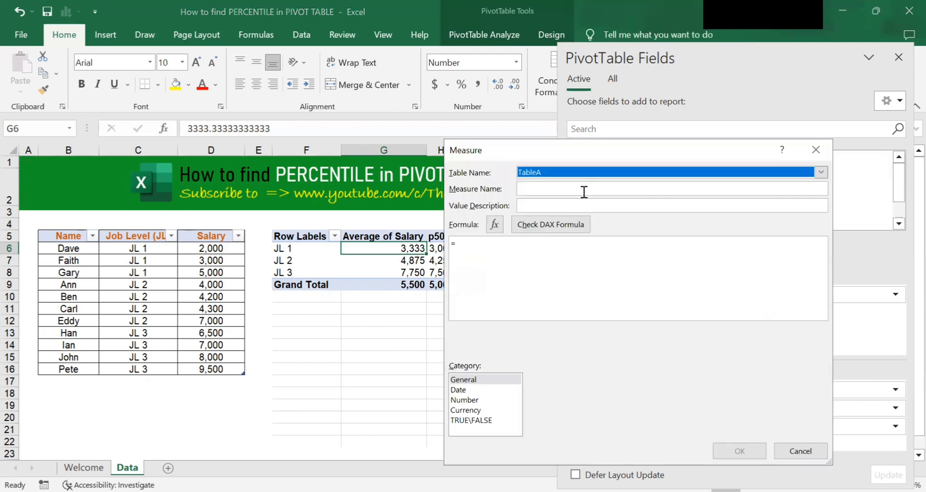
pyautogui.click(582, 189)
pyautogui.write('p')
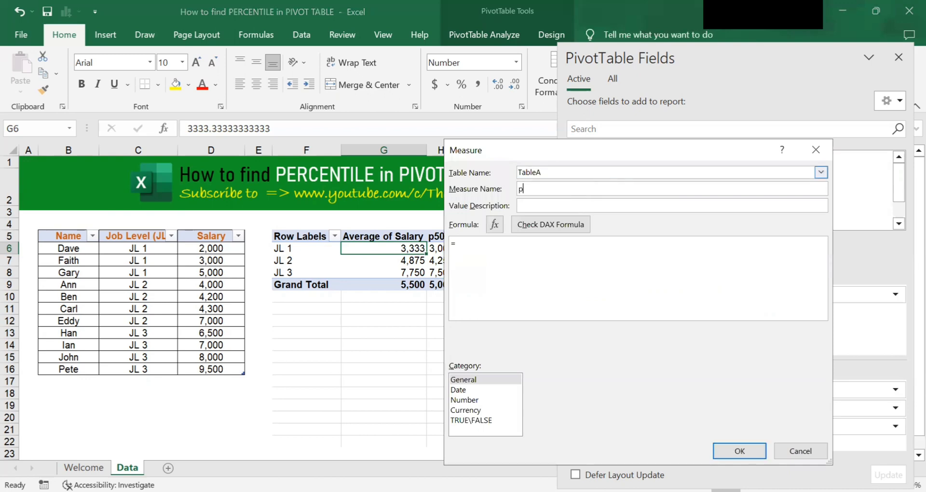
pyautogui.write('75')
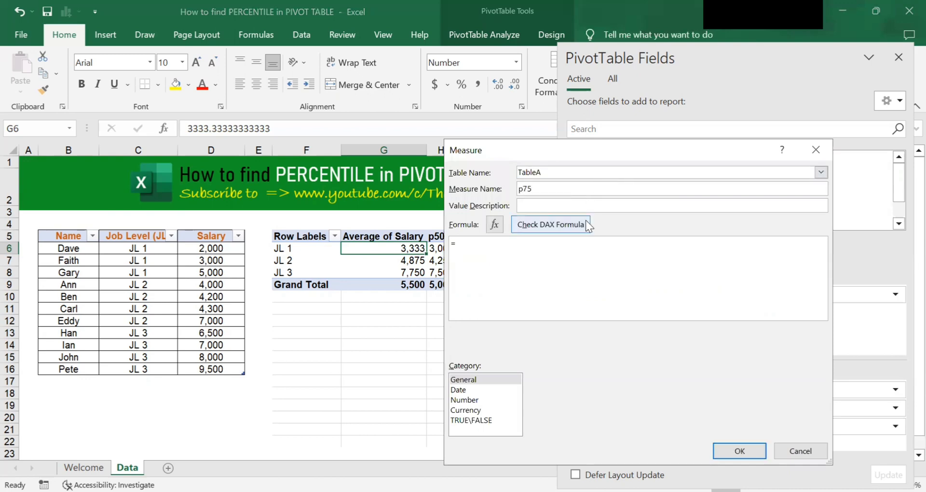
# - Enter the p75 measure's formula as =PERCENTILE.INC([Salary],0.75)
pyautogui.click(581, 246)
pyautogui.write('p')
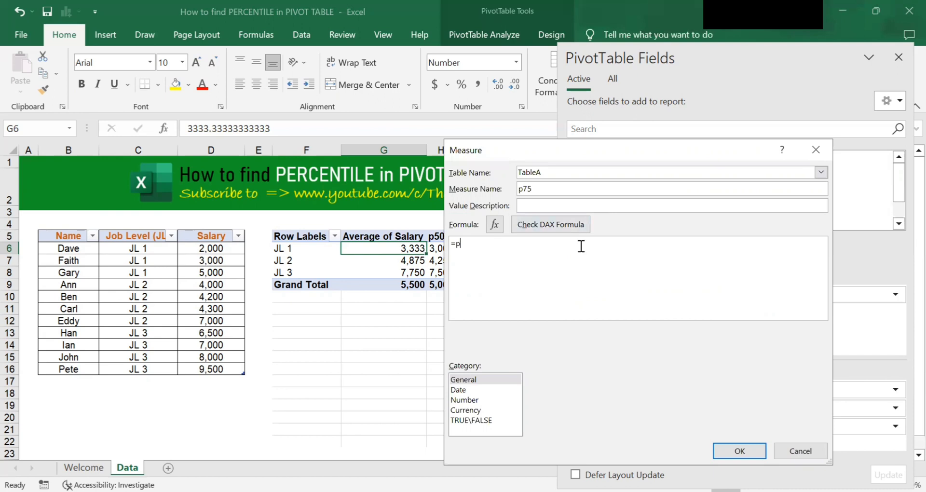
pyautogui.write('er')
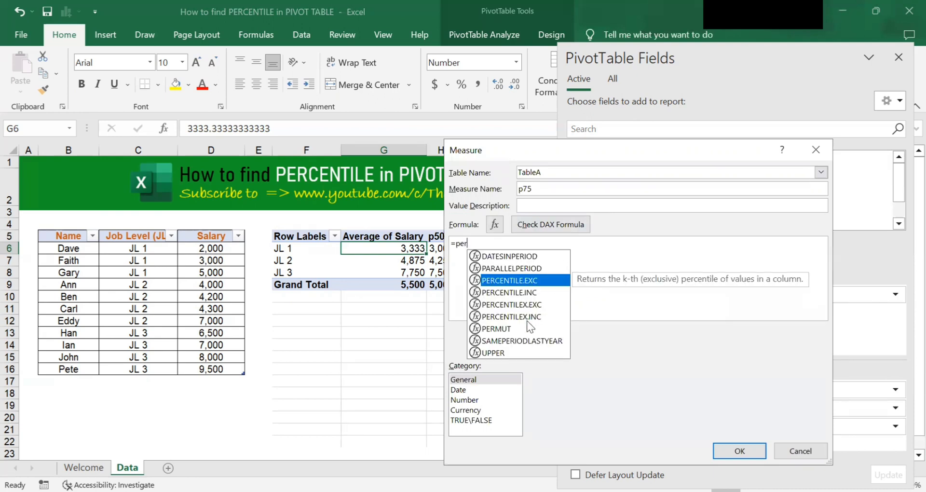
pyautogui.click(545, 292)
pyautogui.doubleClick(557, 288)
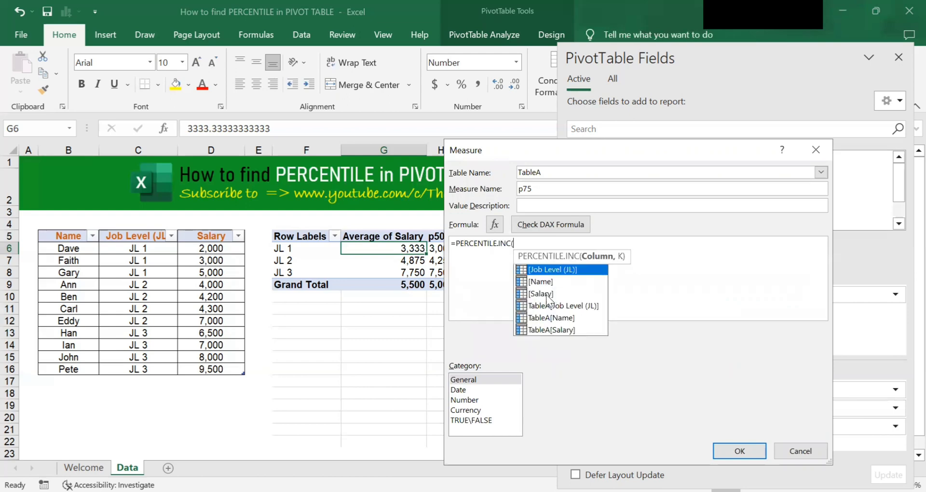
pyautogui.click(546, 293)
pyautogui.doubleClick(546, 293)
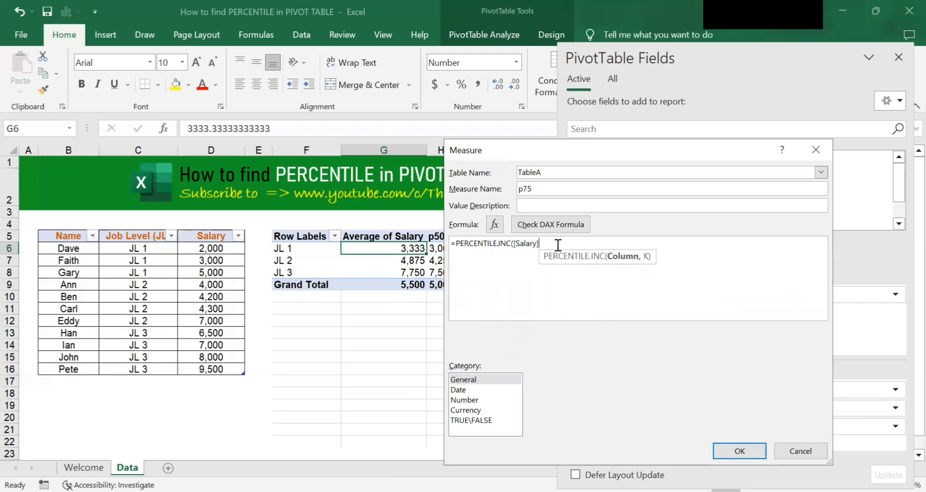
pyautogui.write(',')
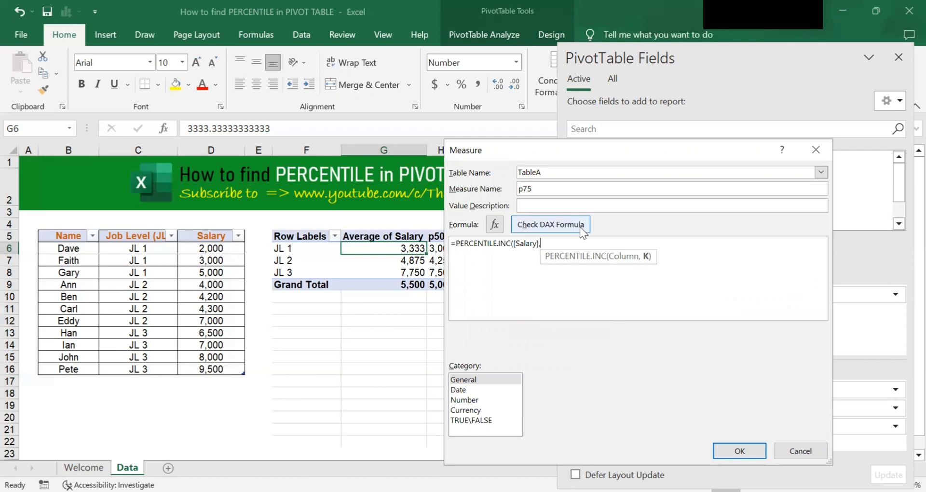
pyautogui.write('0.75)')
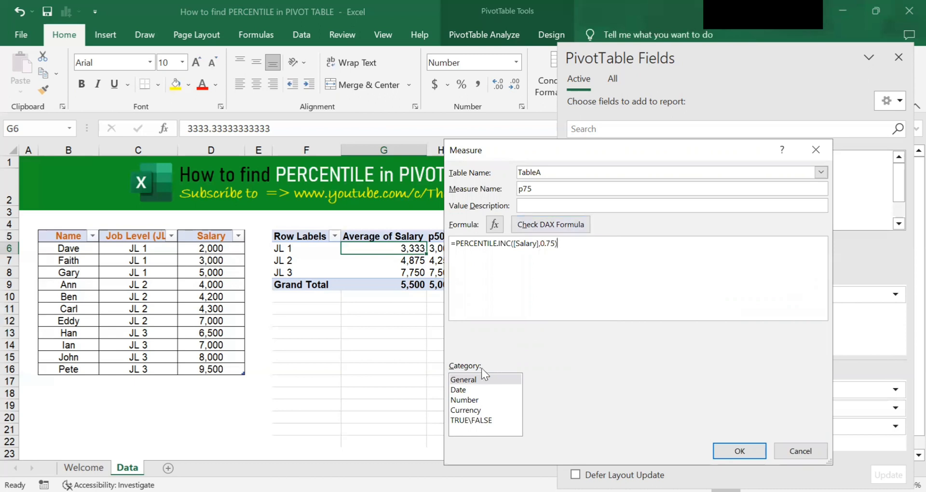
# - Format the p75 measure as Number with the 1000 separator and add it to the PivotTable's values
pyautogui.click(475, 400)
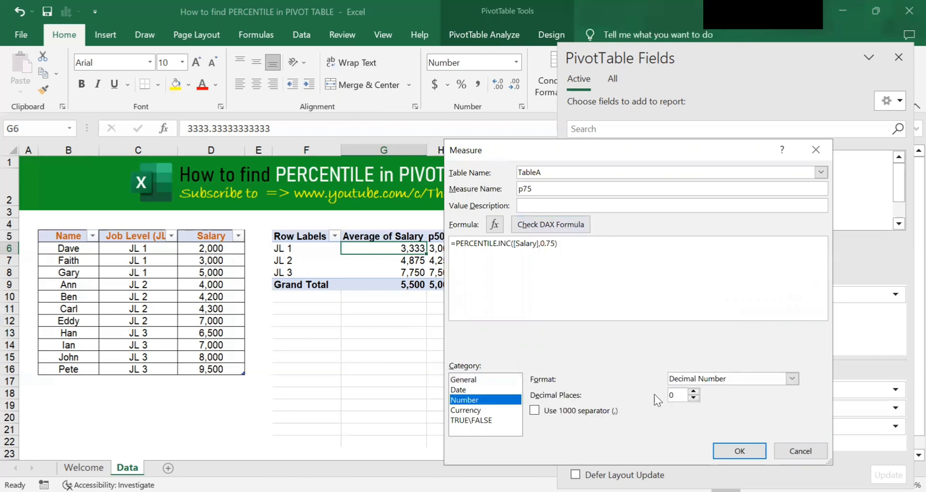
pyautogui.click(565, 410)
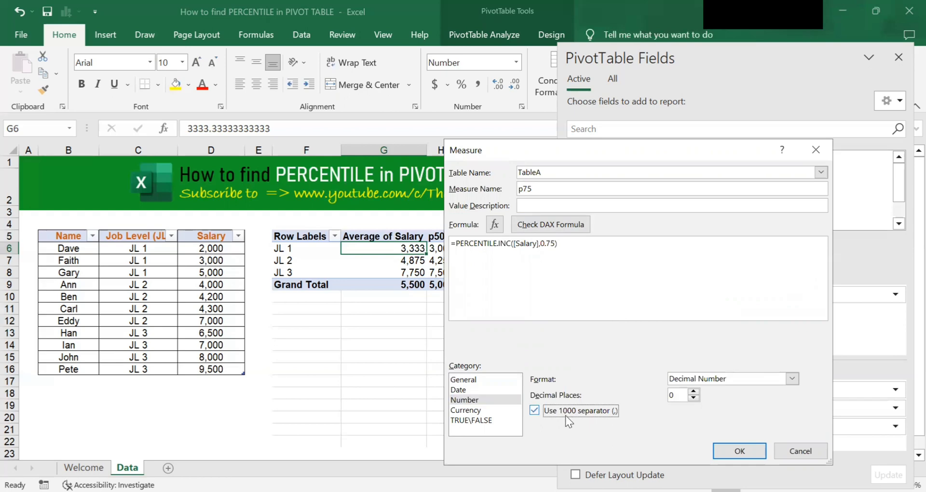
pyautogui.click(736, 454)
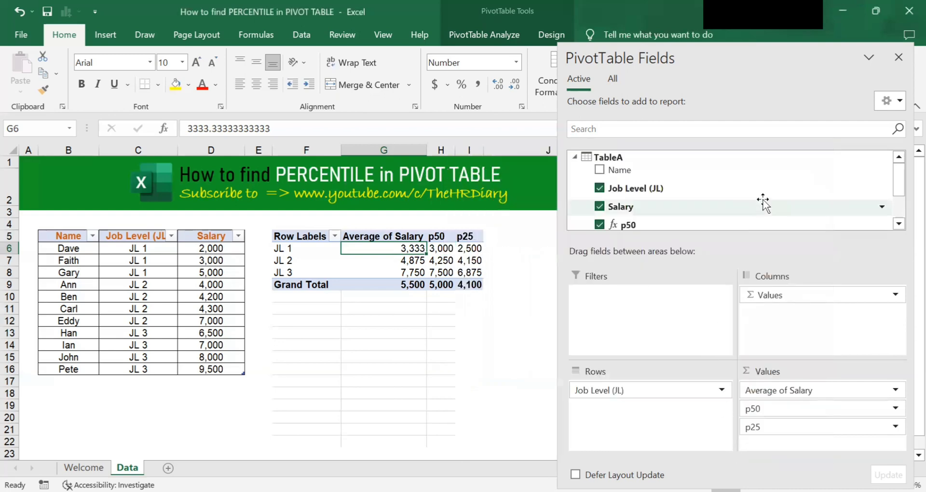
pyautogui.scroll(-2, 723, 208)
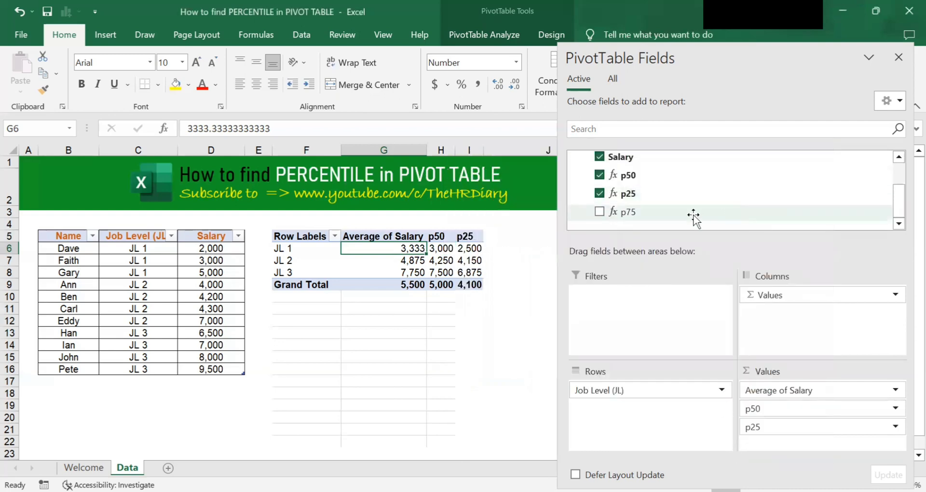
pyautogui.click(600, 212)
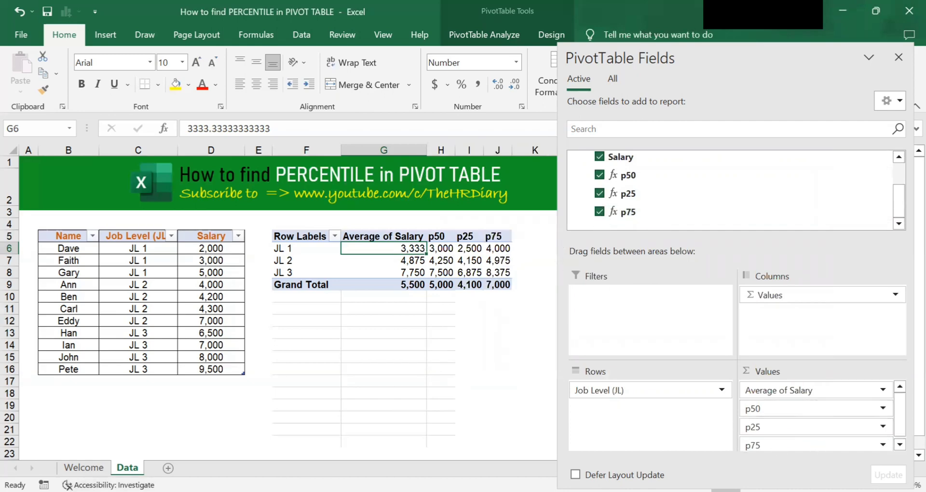
# - Check the 75th Percentile and 90th DECILE entries in the topic list on the Welcome sheet
pyautogui.click(84, 467)
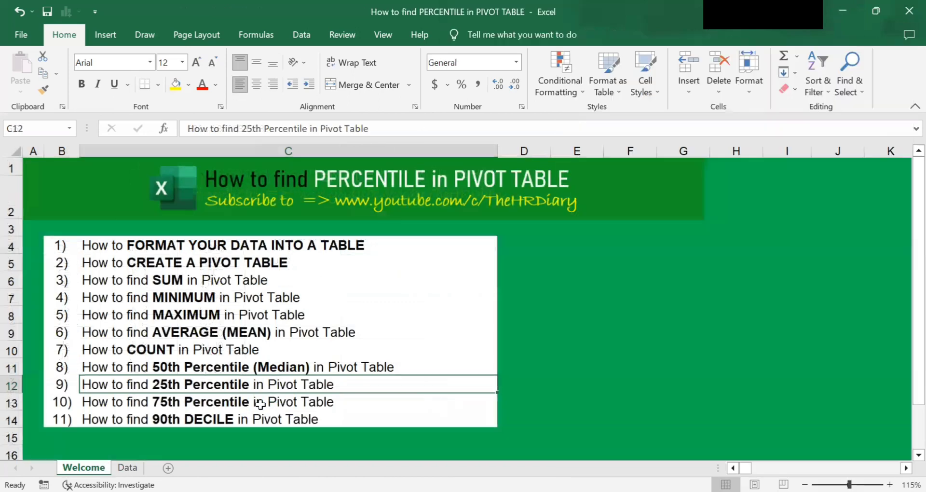
pyautogui.click(261, 403)
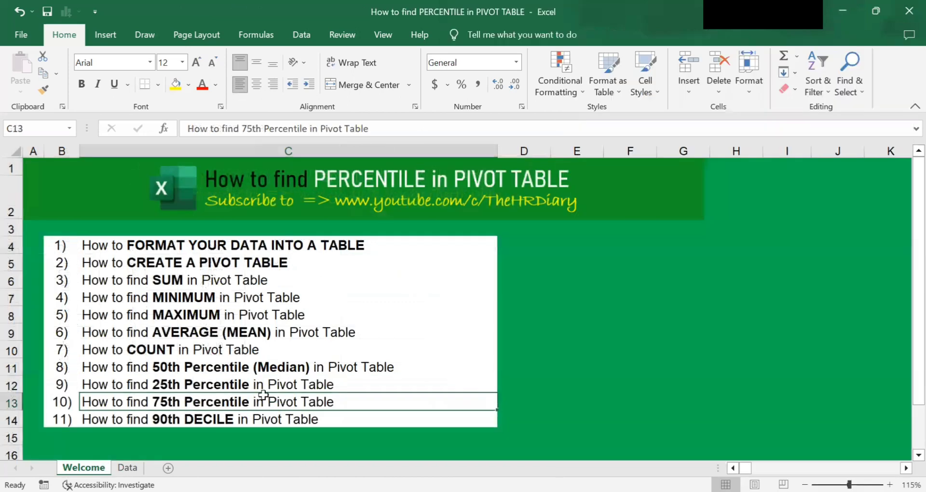
pyautogui.click(183, 418)
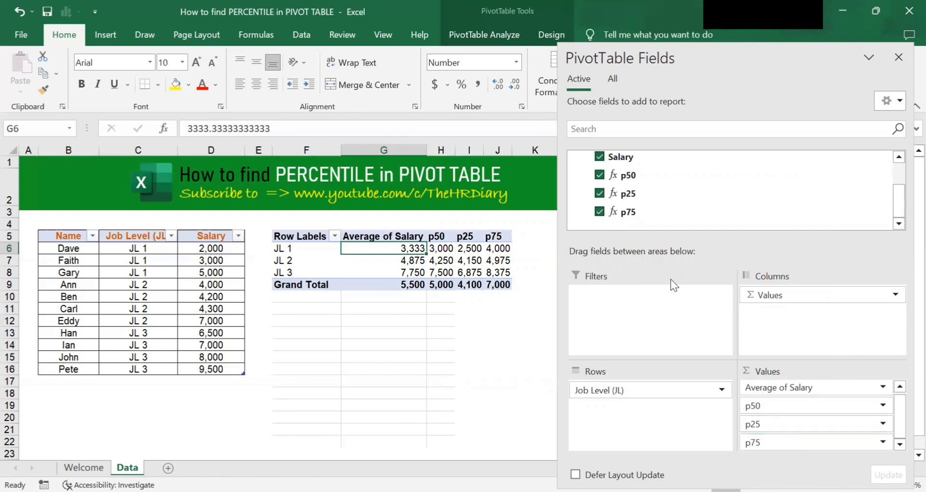
# - Edit the p75 measure, renaming it p90 and changing its formula to =PERCENTILE.INC([Salary],0.90)
pyautogui.rightClick(628, 210)
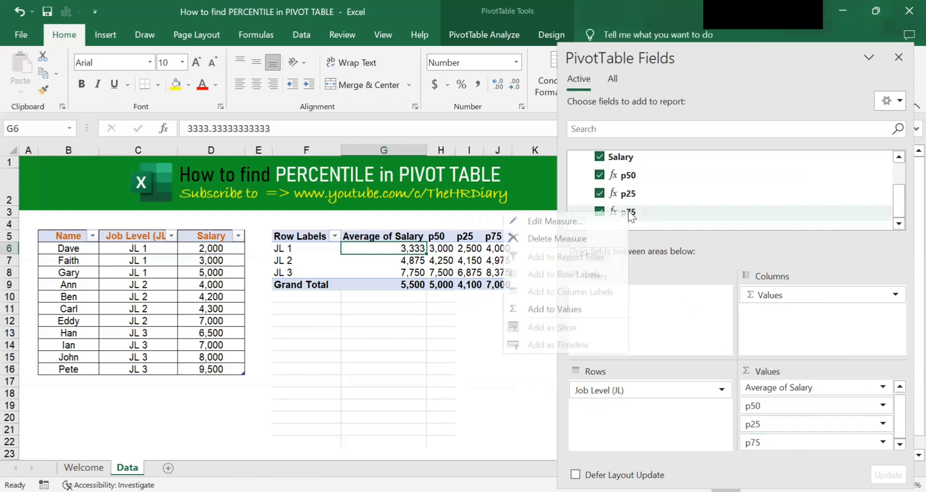
pyautogui.click(558, 225)
pyautogui.click(535, 188)
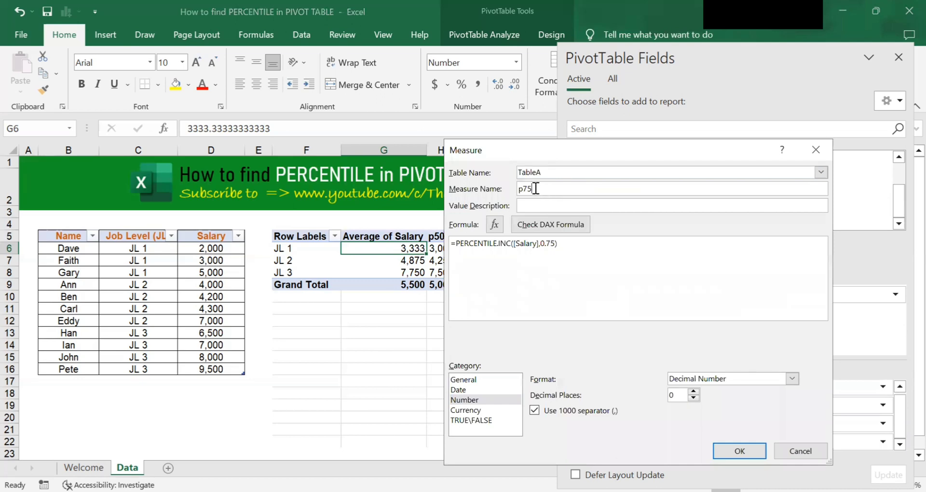
pyautogui.moveTo(535, 188); pyautogui.dragTo(525, 188)
pyautogui.write('90')
pyautogui.moveTo(555, 244); pyautogui.dragTo(546, 244)
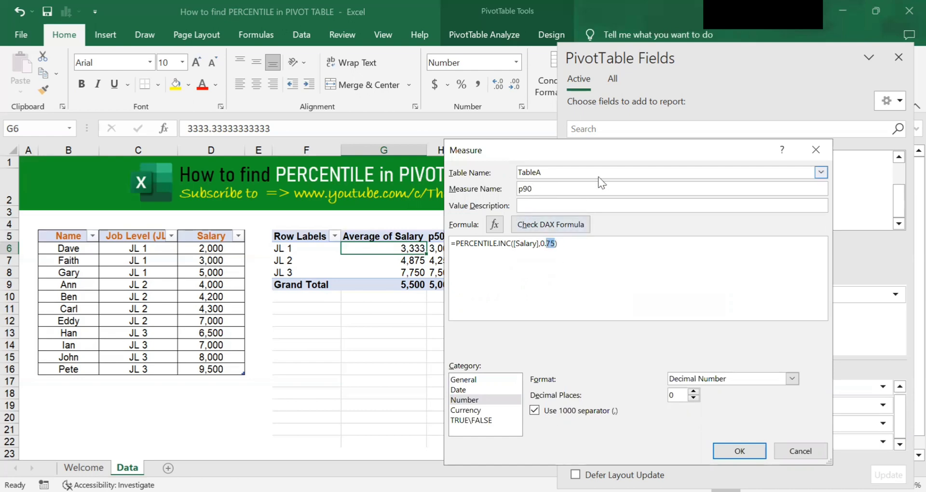
pyautogui.write('90')
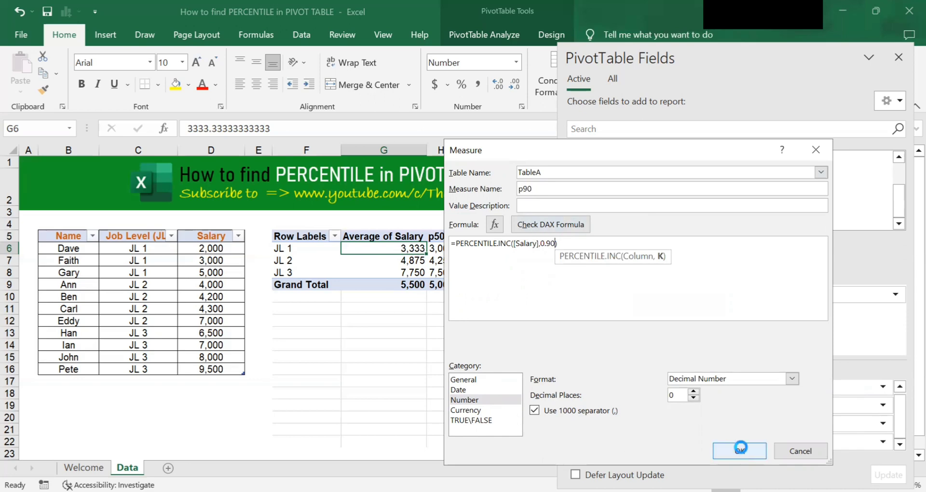
pyautogui.click(741, 447)
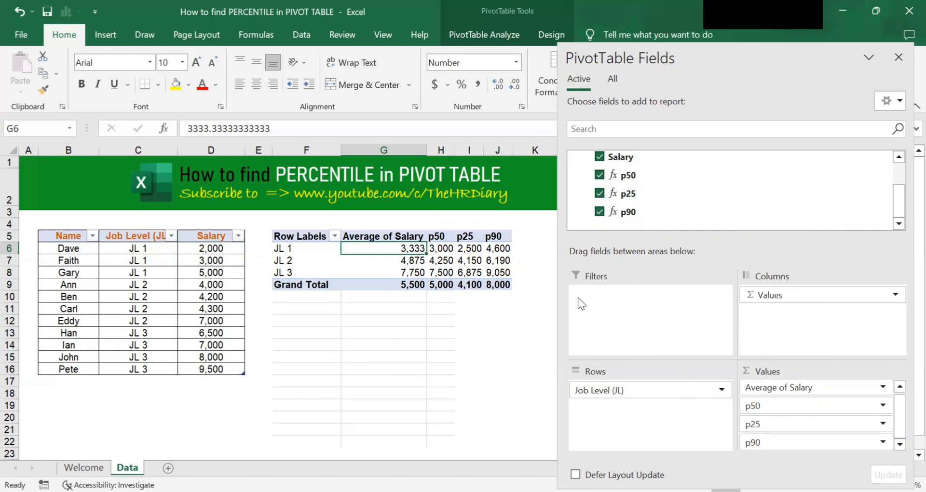
# - Widen the PivotTable's percentile columns H through J to an equal width
pyautogui.click(500, 230)
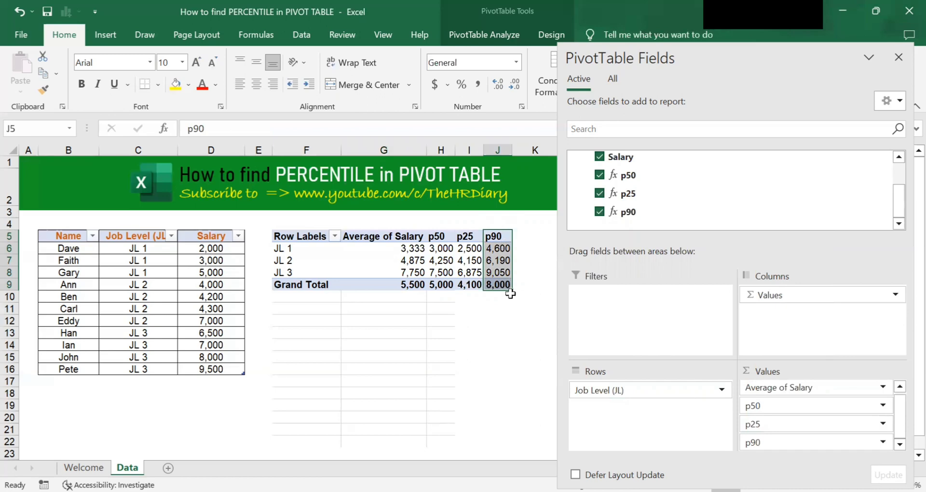
pyautogui.click(509, 319)
pyautogui.moveTo(496, 150); pyautogui.dragTo(462, 154)
pyautogui.doubleClick(461, 154)
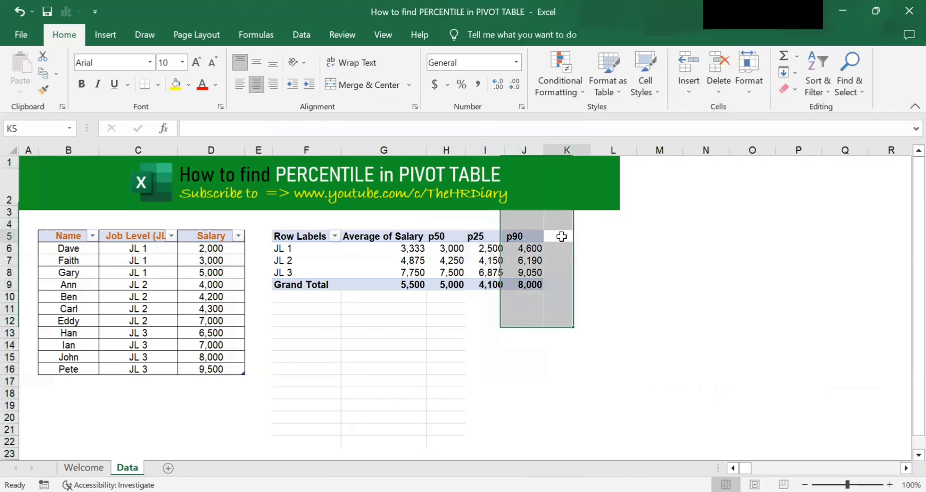
pyautogui.click(562, 235)
# - Review the average salary, p50, p25 and p90 columns for each job level in the PivotTable
pyautogui.click(384, 259)
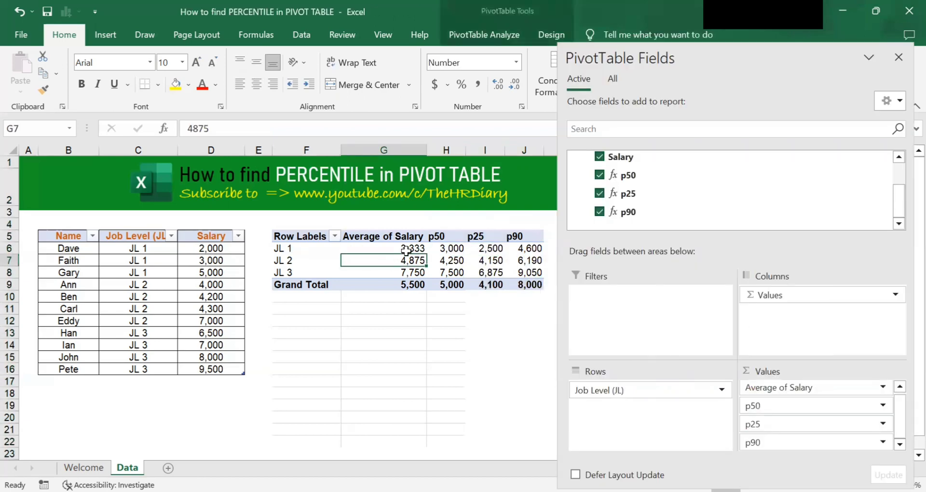
pyautogui.moveTo(383, 243); pyautogui.dragTo(395, 273)
pyautogui.moveTo(444, 237); pyautogui.dragTo(453, 292)
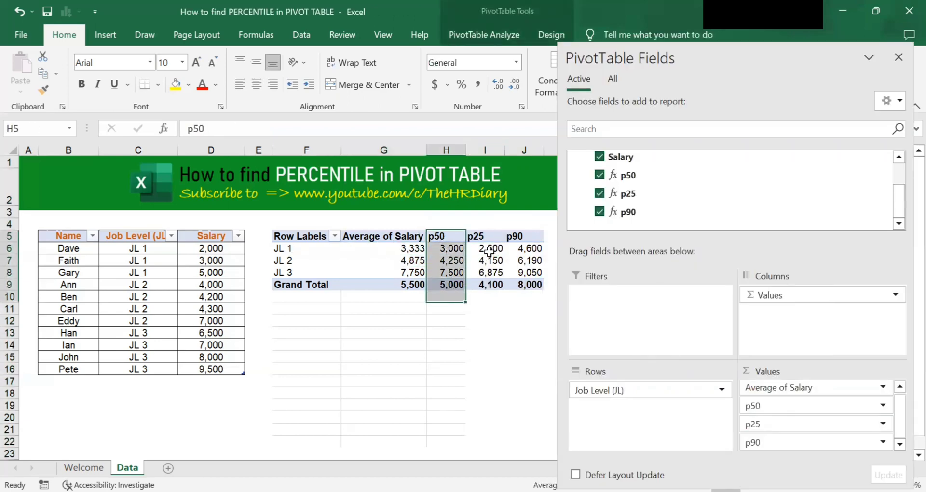
pyautogui.click(487, 236)
pyautogui.moveTo(519, 241); pyautogui.dragTo(533, 288)
pyautogui.click(507, 320)
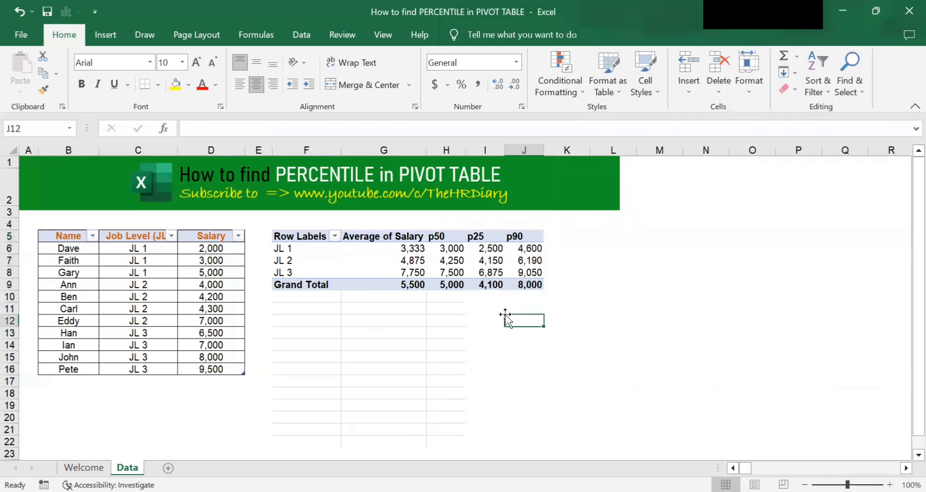
pyautogui.click(484, 261)
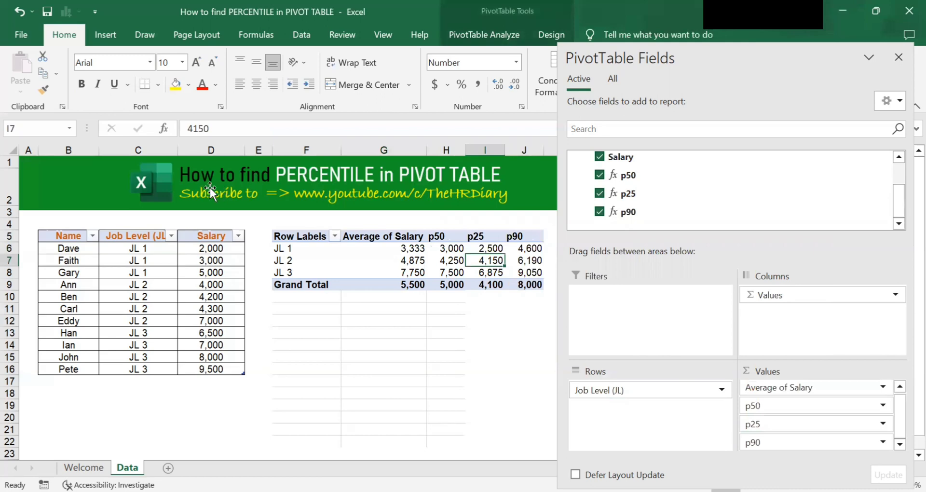